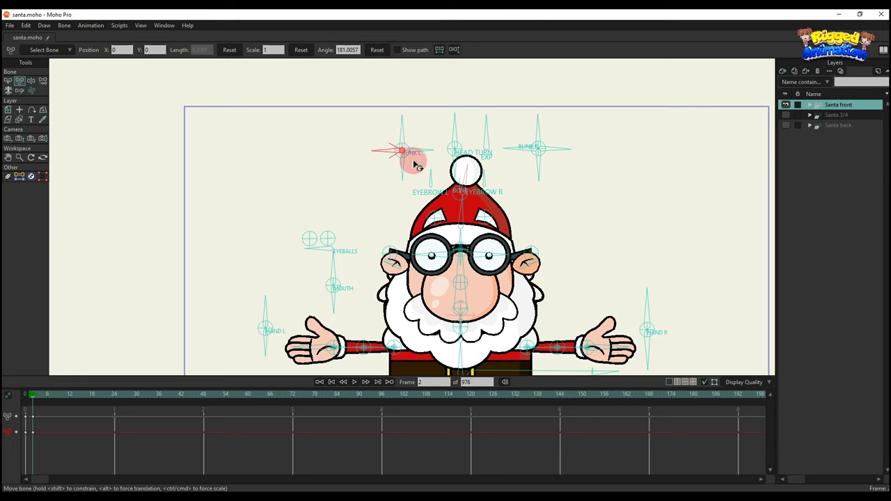
Test the BLINK L and HEAD TURN control bones by rotating them, resetting each bone's angle after the test.
left_click(381, 51)
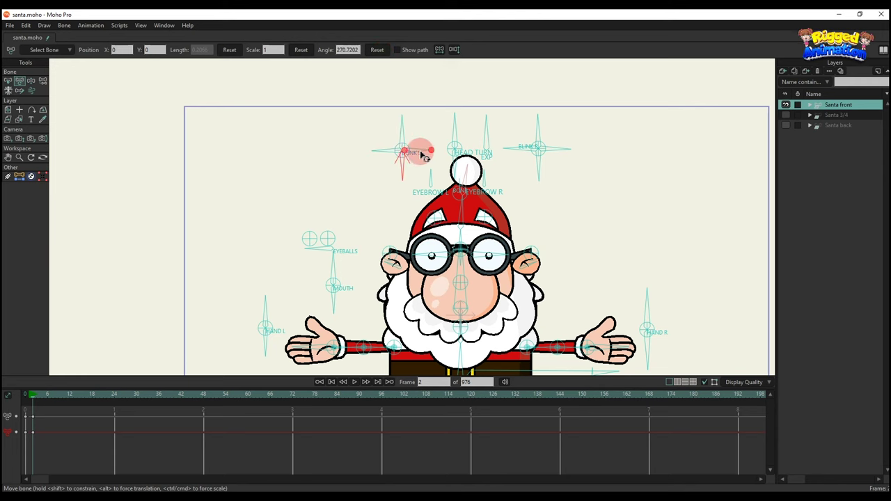
left_click_drag(421, 152, 382, 144)
left_click(377, 49)
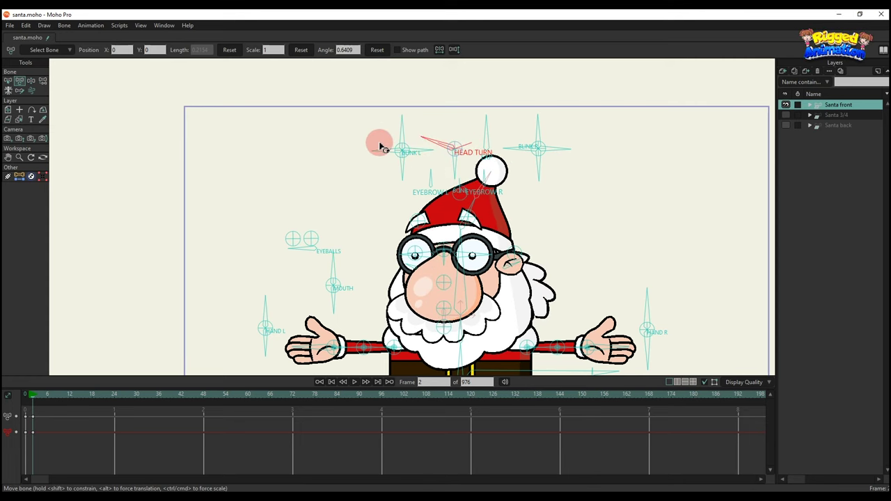
left_click(380, 50)
mouse_move(430, 164)
left_mouse_down()
mouse_move(483, 159)
mouse_move(521, 100)
mouse_move(463, 162)
mouse_move(447, 167)
left_mouse_up()
left_click(380, 51)
Rotate the EXP bone through its eye expressions, including stars, dollar signs and spirals, playing the animation between poses.
left_click(486, 127)
left_click_drag(499, 134, 494, 131)
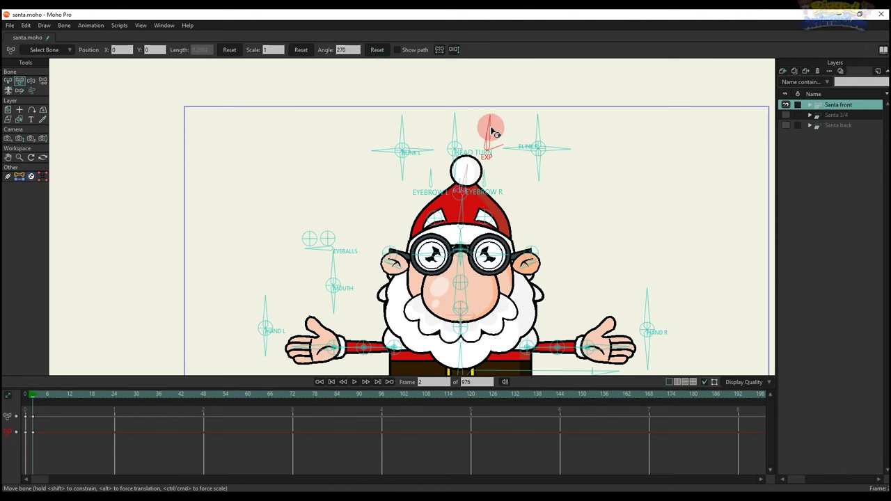
key("space")
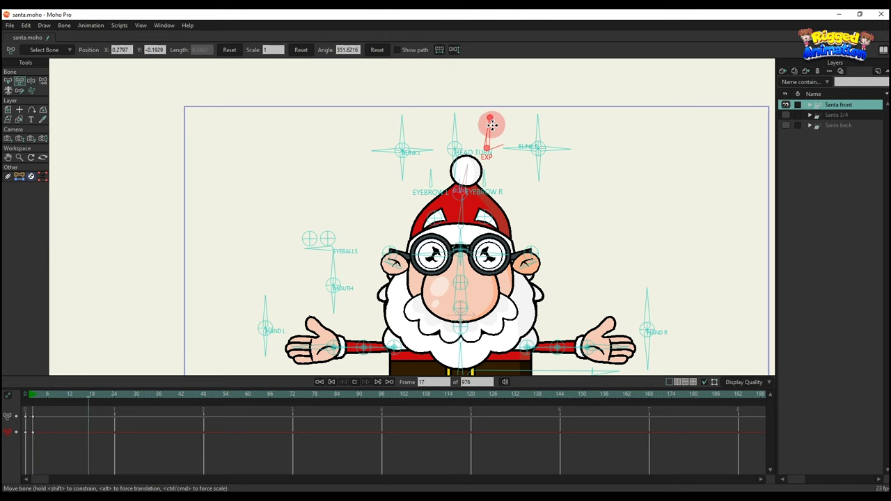
key("space")
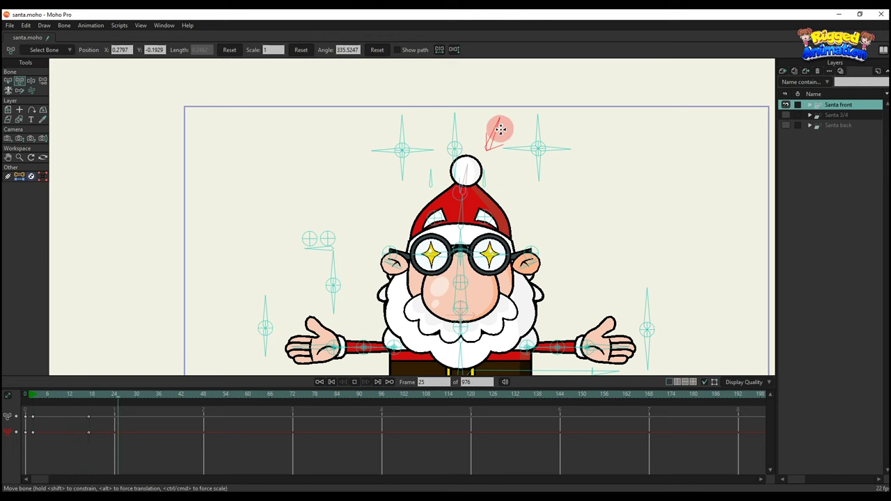
key("space")
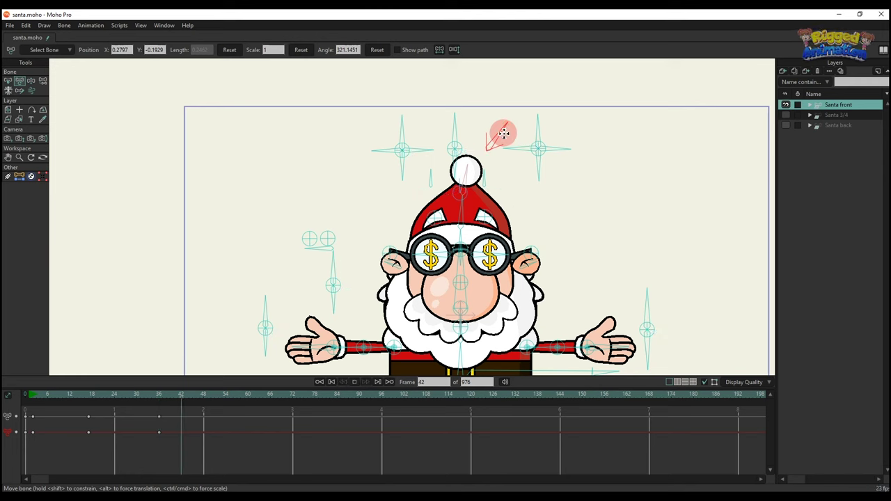
left_click_drag(503, 132, 511, 153)
key("space")
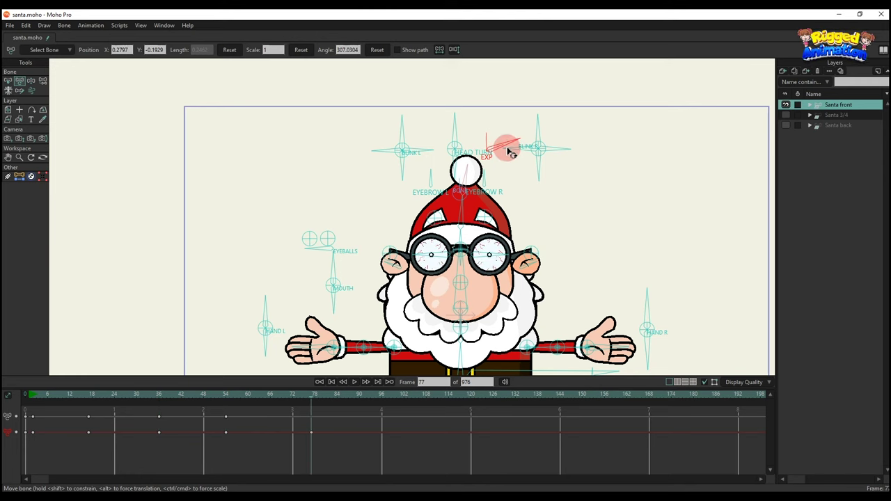
key("space")
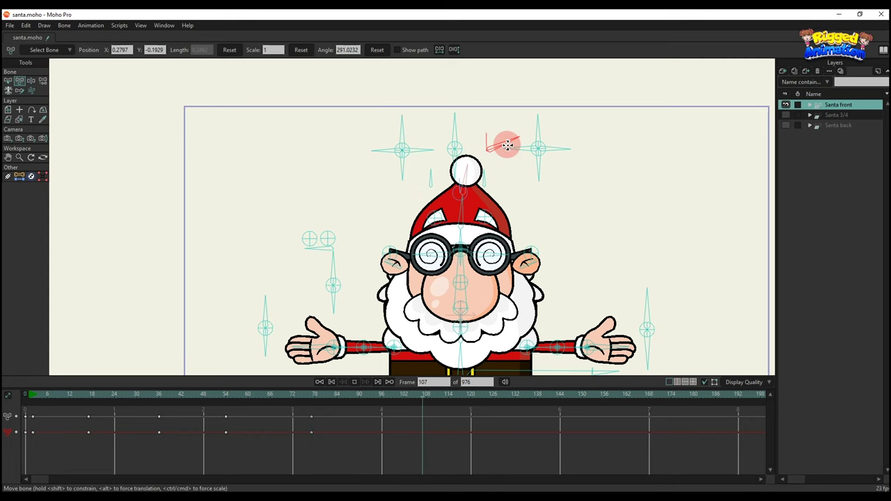
key("space")
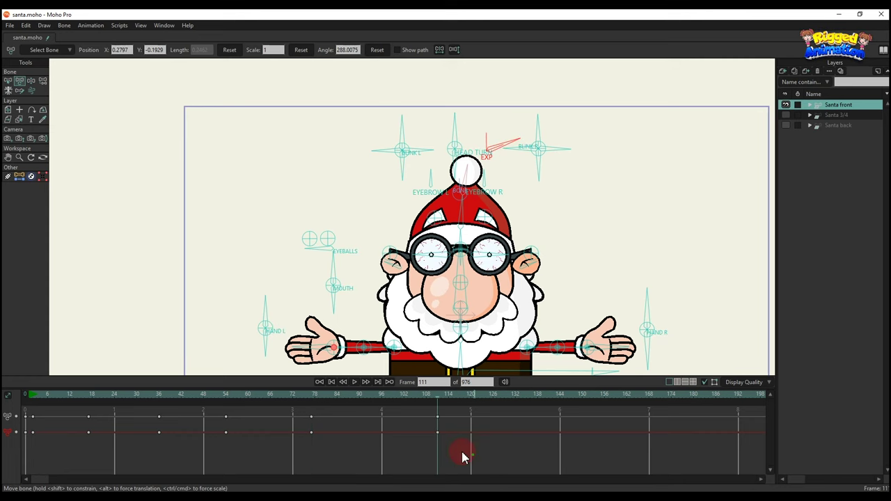
Delete all the test keyframes from the timeline and go to frame 4.
left_click_drag(462, 456, 96, 411)
key("Delete")
left_click(40, 400)
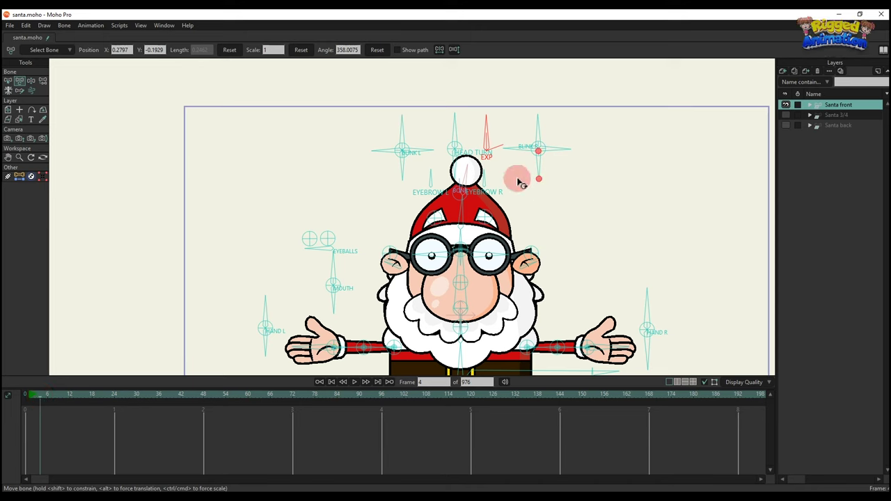
Test the eyelids by rotating the blink control bones to different angles, and undo the rotations.
scroll(536, 129, "up", 1)
left_click_drag(536, 129, 521, 120)
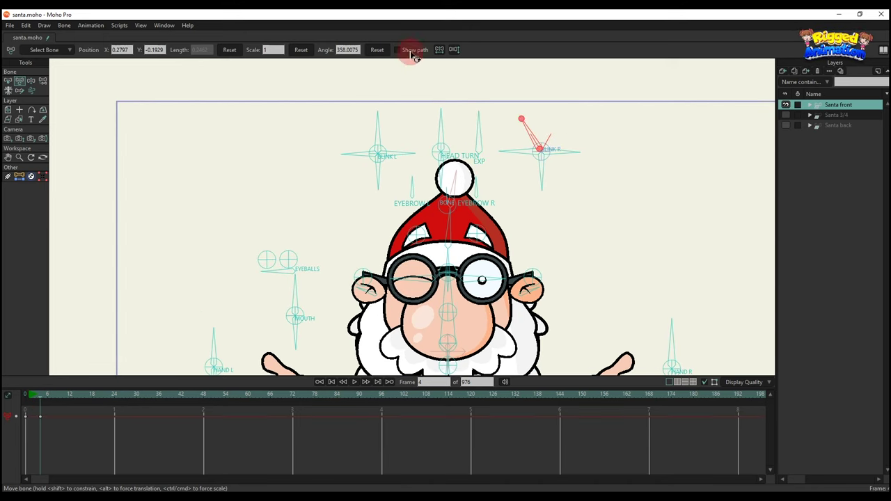
left_click(379, 51)
left_click_drag(520, 156, 535, 230)
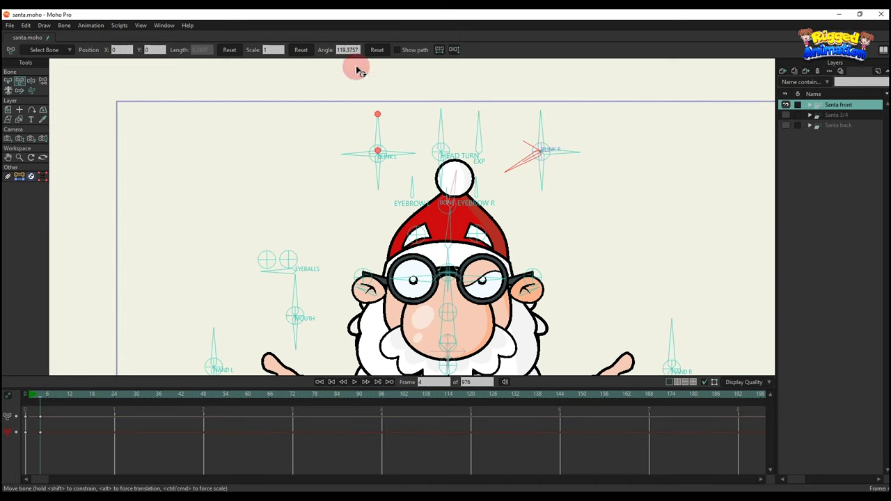
left_click_drag(507, 169, 548, 252)
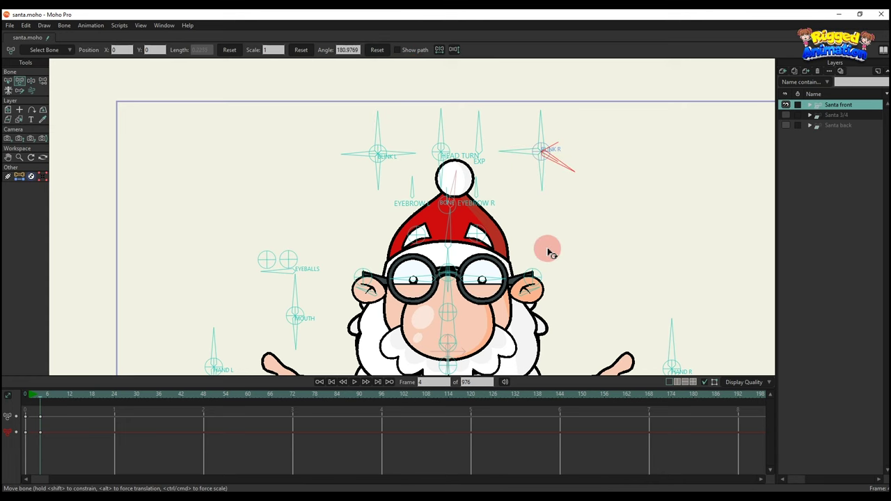
key("ctrl+z")
Rotate the EYEBROW L control bone to test the eyebrow movement.
scroll(341, 270, "down", 2)
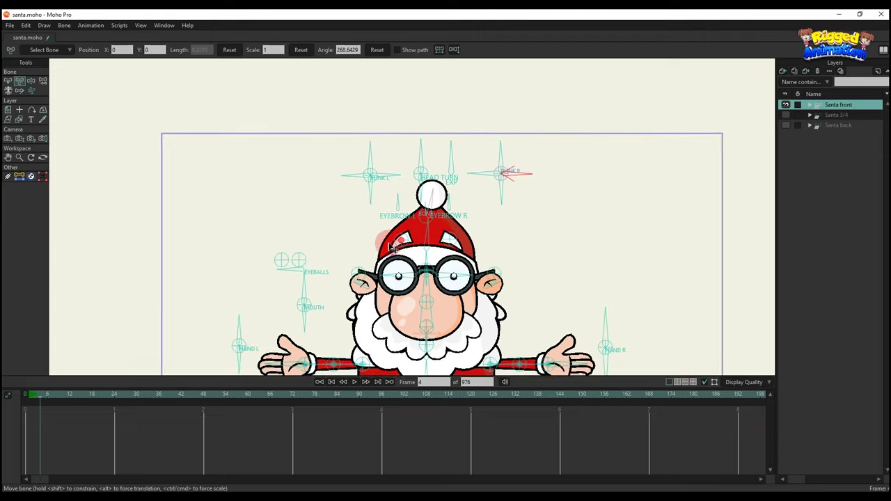
left_click_drag(391, 241, 379, 196)
scroll(405, 162, "up", 4)
left_click_drag(370, 159, 391, 163)
mouse_move(458, 156)
left_mouse_down()
mouse_move(441, 170)
mouse_move(459, 154)
left_mouse_up()
left_click_drag(402, 176, 382, 159)
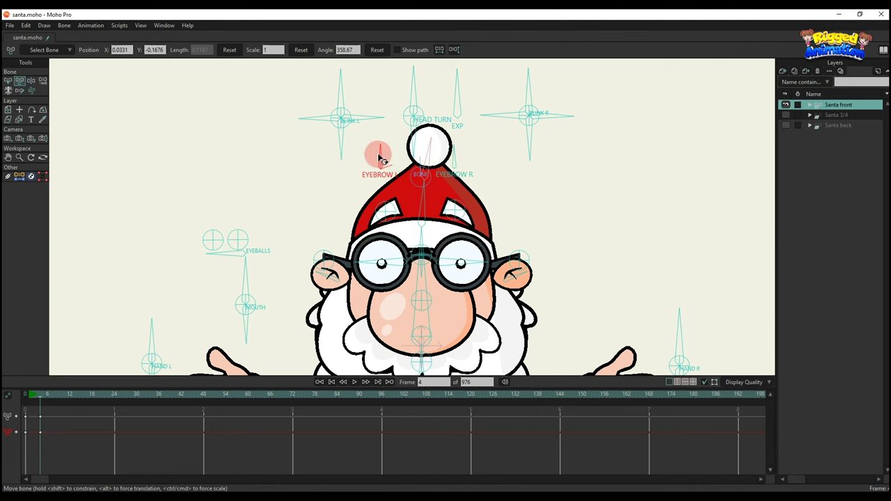
Tilt Santa's head and move the EYEBALLS control to test them, and delete the test keyframes.
scroll(360, 179, "down", 2)
left_click_drag(362, 188, 374, 120)
scroll(419, 199, "up", 2)
scroll(419, 196, "down", 2)
mouse_move(418, 195)
left_mouse_down()
mouse_move(430, 195)
mouse_move(409, 181)
left_mouse_up()
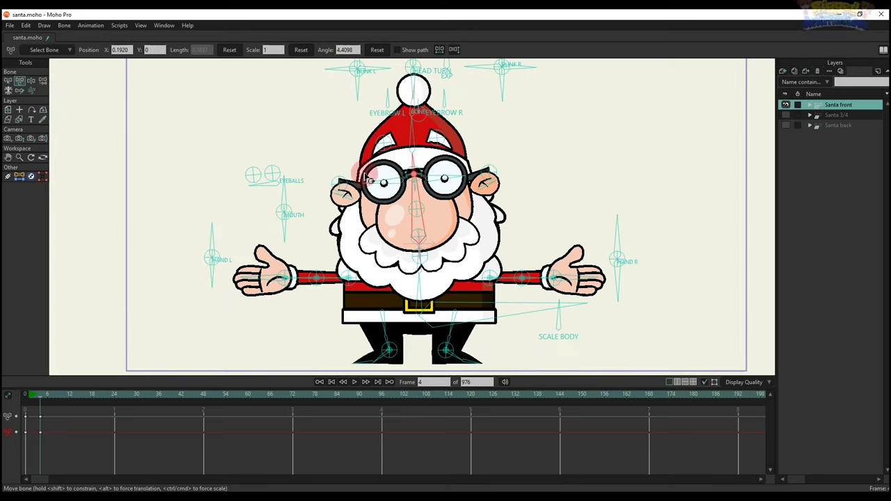
scroll(292, 177, "up", 1)
left_click_drag(277, 187, 253, 186)
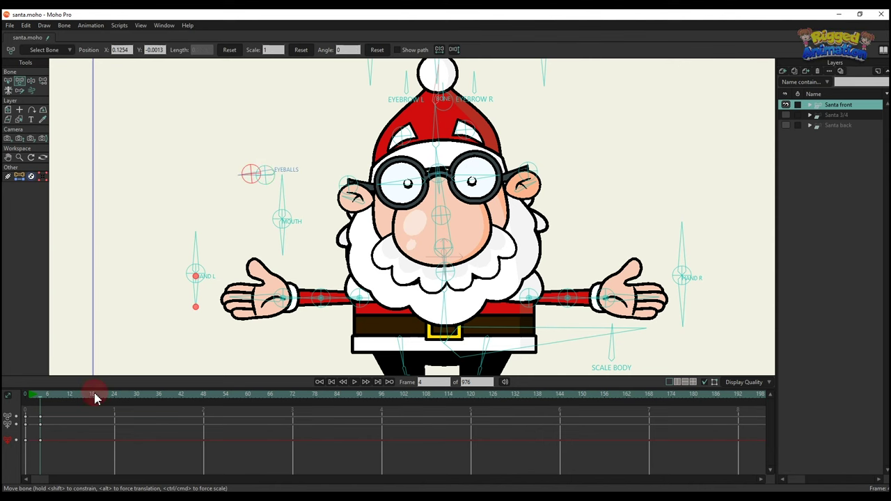
key("Delete")
Rotate the MOUTH bone through its mouth shapes and delete the test keyframes.
scroll(480, 196, "down", 1)
left_click_drag(457, 223, 435, 195)
scroll(427, 223, "up", 2)
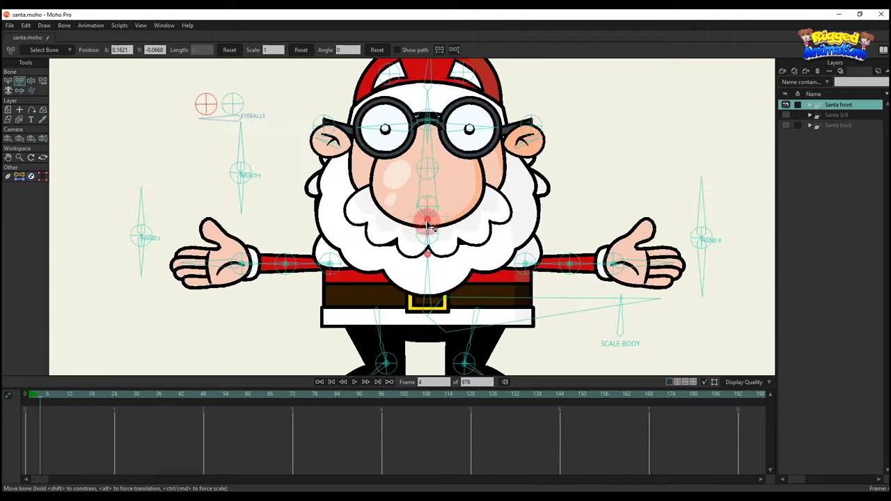
left_click_drag(385, 240, 389, 217)
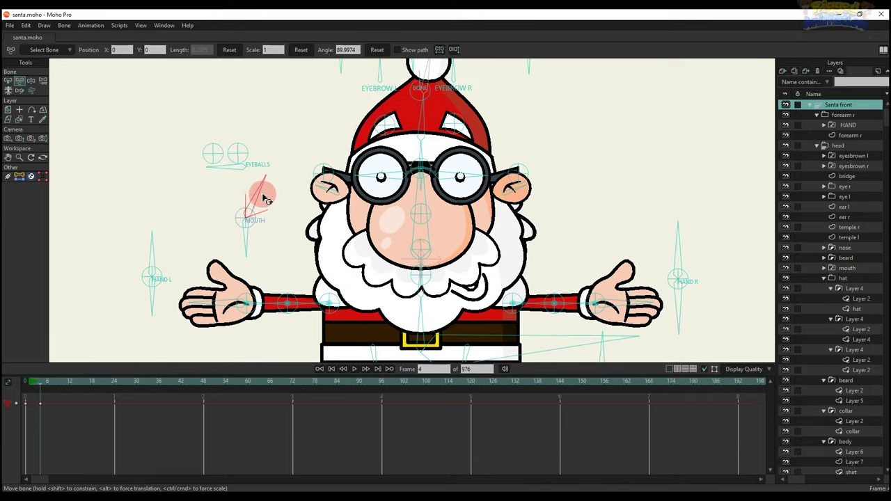
left_click_drag(255, 192, 277, 238)
left_click_drag(93, 422, 4, 327)
key("Delete")
Rotate the HAND L and HAND R control bones to switch both hands to a side-facing shape.
scroll(247, 243, "down", 1)
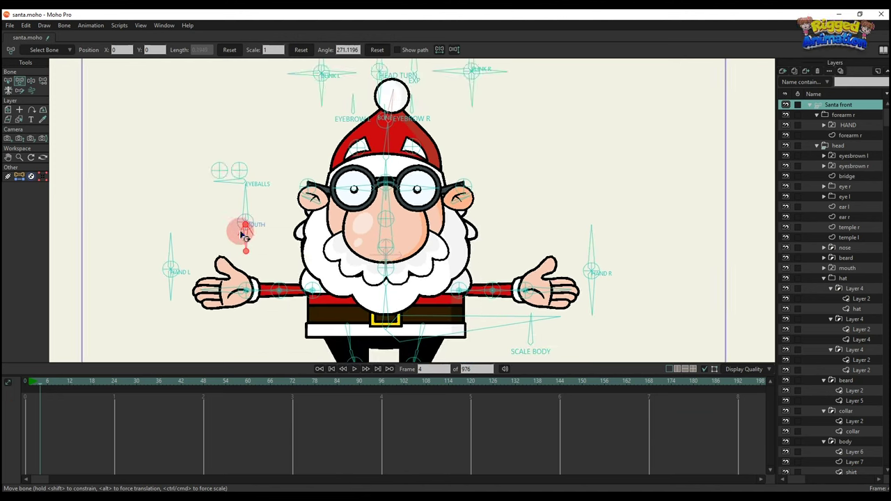
left_click_drag(243, 233, 176, 201)
scroll(294, 248, "up", 3)
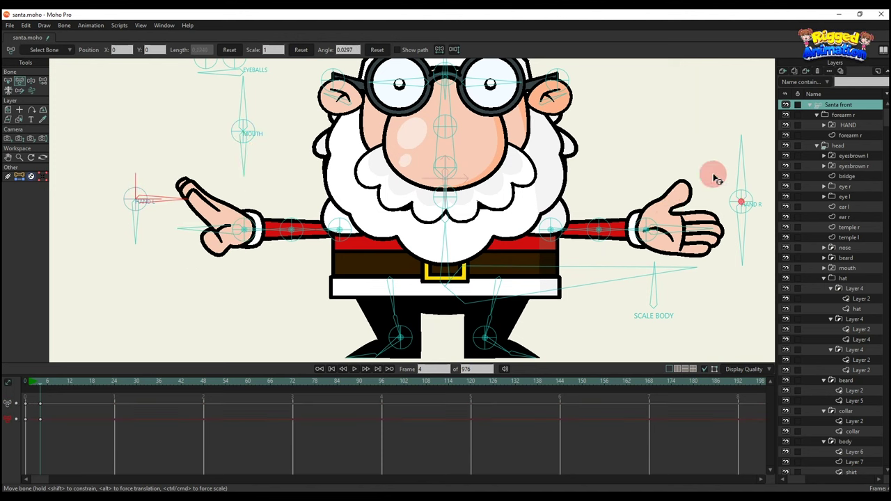
left_click_drag(717, 179, 690, 229)
scroll(614, 230, "up", 1)
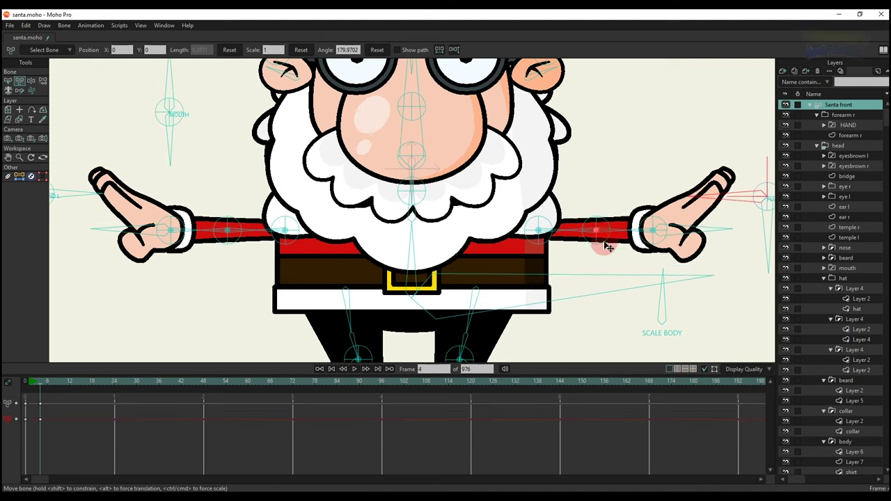
Bend the HAND R side's arm upward and behind the waist, adjust the HAND R bone, and delete the test keyframes.
left_click_drag(606, 243, 611, 168)
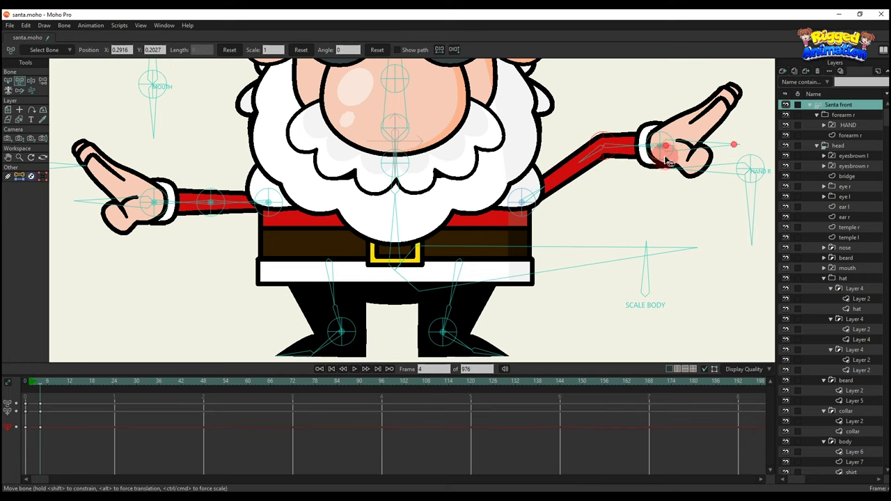
left_click_drag(662, 152, 449, 247)
scroll(536, 272, "up", 1)
scroll(465, 297, "down", 2)
mouse_move(489, 217)
left_mouse_down()
mouse_move(484, 200)
mouse_move(495, 201)
left_mouse_up()
left_click_drag(650, 173, 465, 216)
scroll(476, 263, "down", 2)
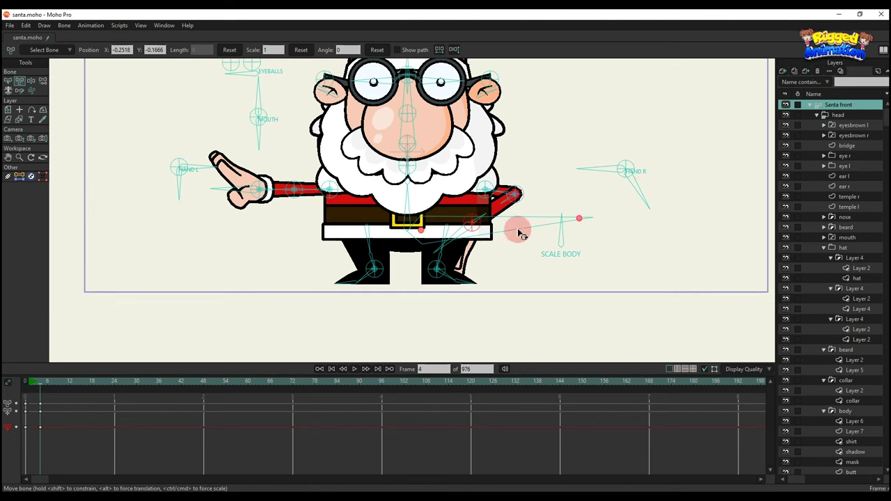
left_click_drag(645, 188, 666, 186)
left_click_drag(87, 443, 37, 385)
key("Delete")
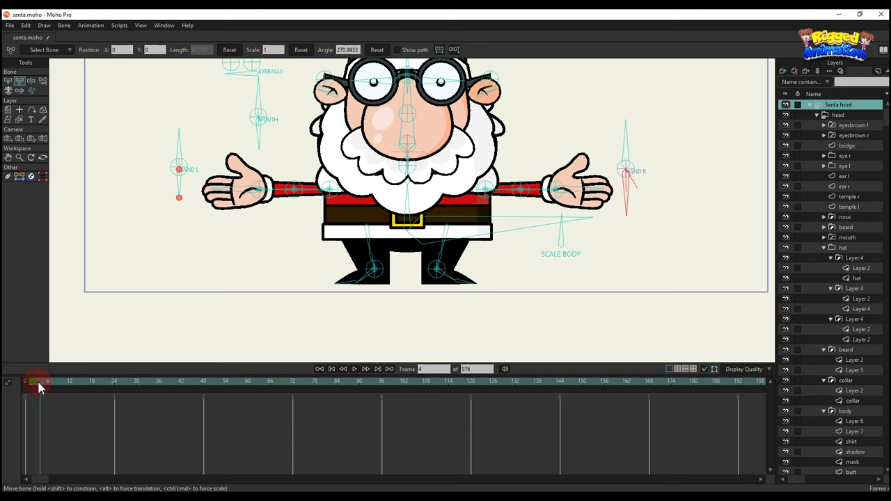
Bend the HAND L side's arm behind the waist, rotate the wrist and HAND L bone, and delete the test keyframes.
scroll(252, 222, "up", 1)
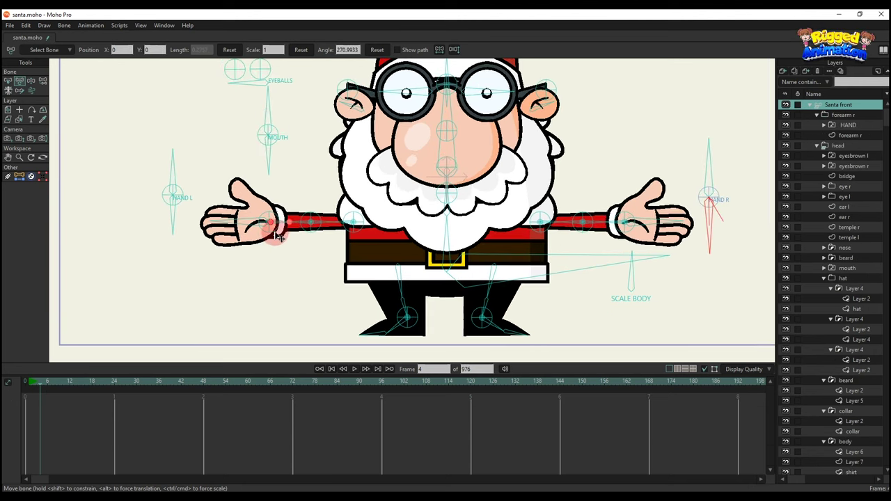
left_click_drag(277, 237, 347, 257)
left_click_drag(362, 293, 365, 270)
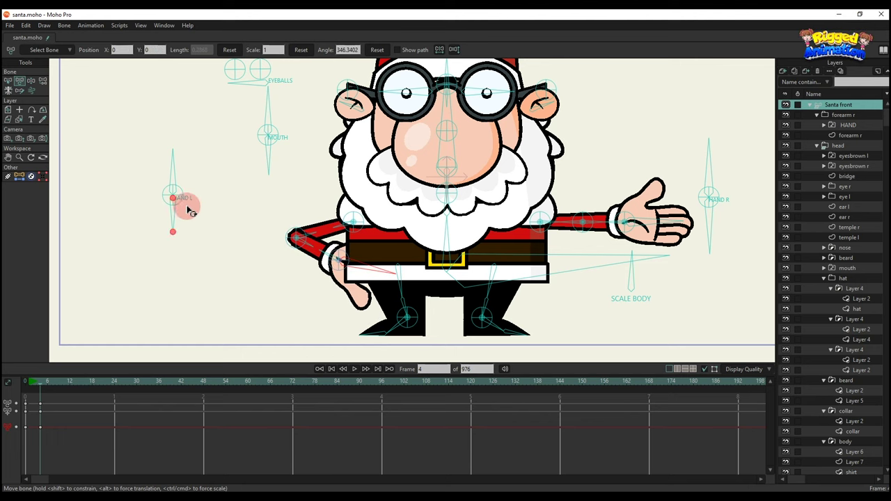
left_click_drag(189, 210, 172, 240)
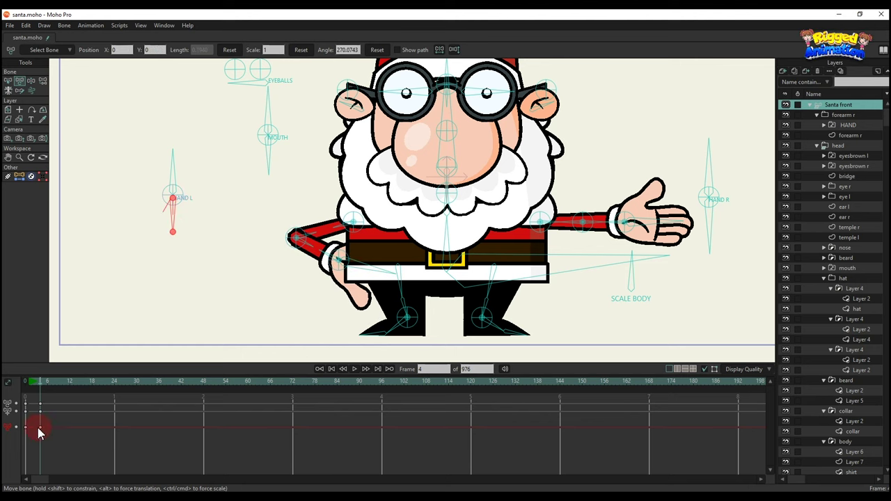
key("Delete")
Rotate the SCALE BODY bone to test the body scaling and delete the test keyframes.
mouse_move(467, 277)
left_mouse_down()
mouse_move(464, 288)
mouse_move(457, 258)
mouse_move(453, 264)
mouse_move(471, 232)
mouse_move(468, 278)
left_mouse_up()
scroll(440, 280, "down", 1)
scroll(568, 281, "up", 1)
left_click_drag(568, 282, 461, 301)
scroll(588, 289, "down", 2)
left_click_drag(116, 450, 3, 304)
key("Delete")
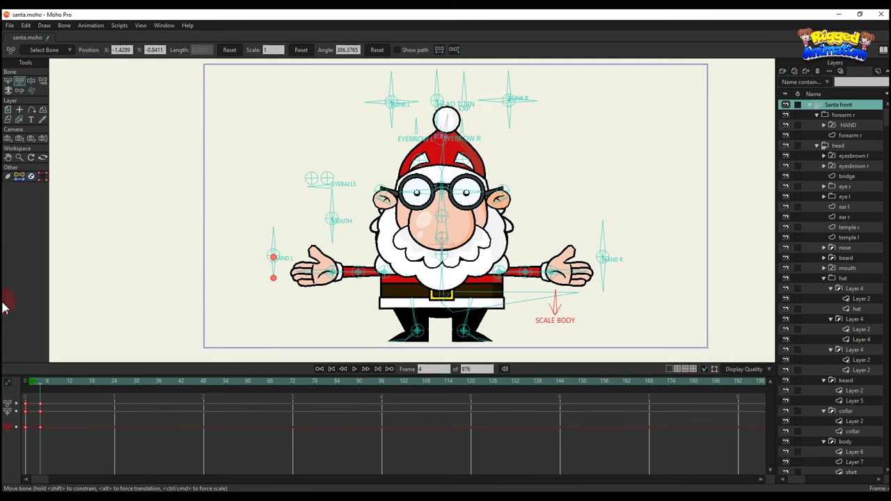
Insert the WALK action at frame 4 of the mainline timeline and play the walk cycle.
scroll(367, 236, "down", 1)
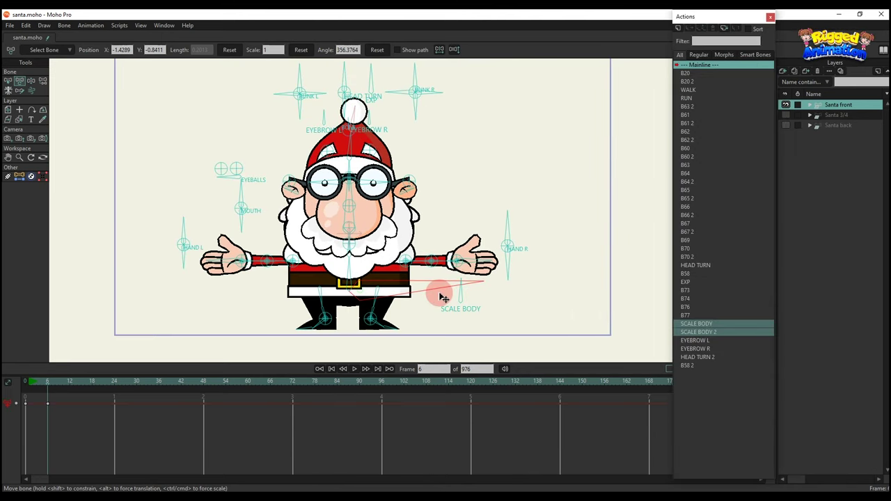
key("space")
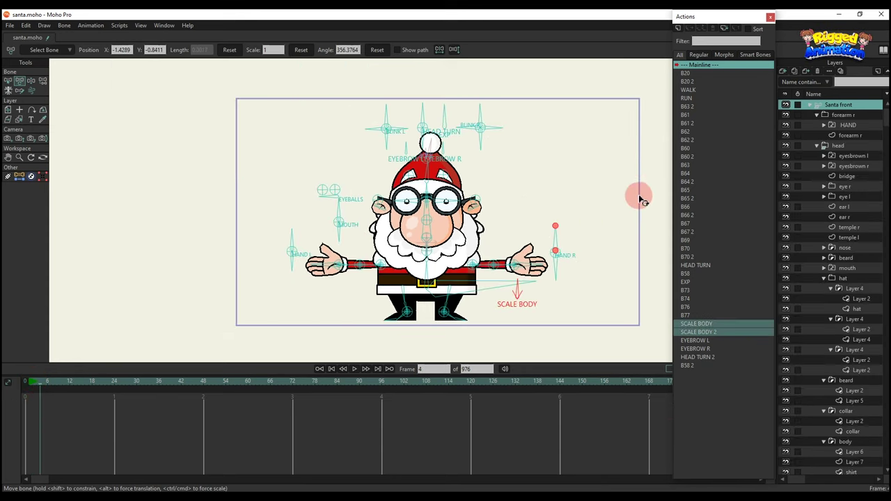
left_click(685, 91)
left_click(211, 224)
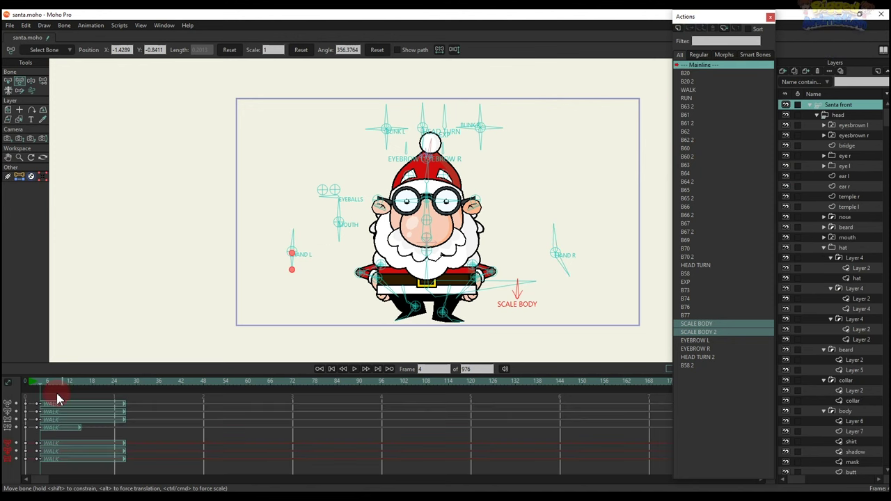
key("space")
key("space")
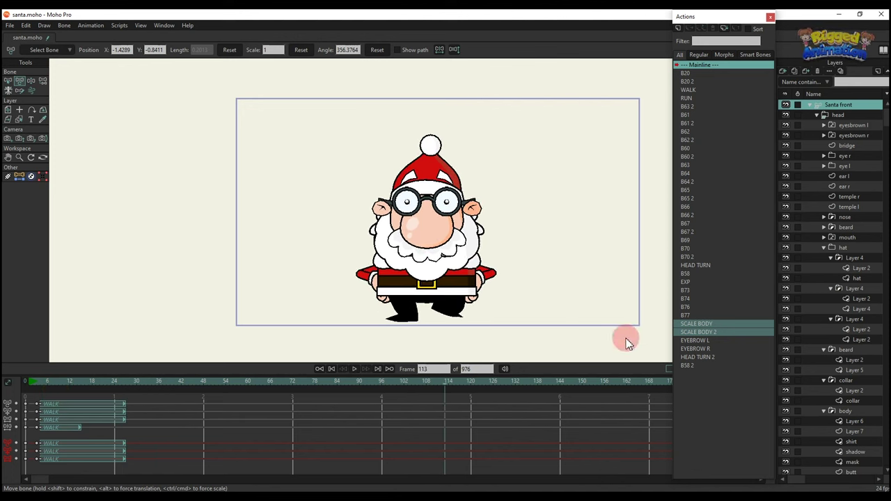
Insert the RUN action at frame 113 and play the run cycle.
left_click(688, 98)
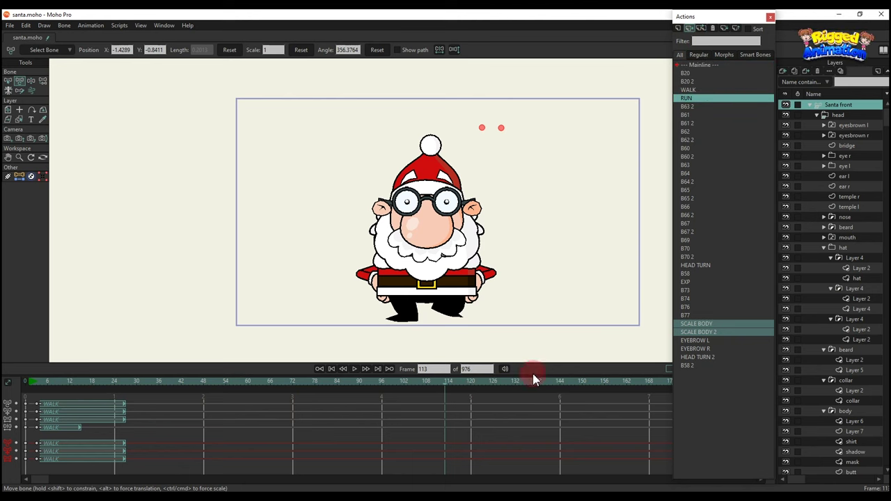
key("space")
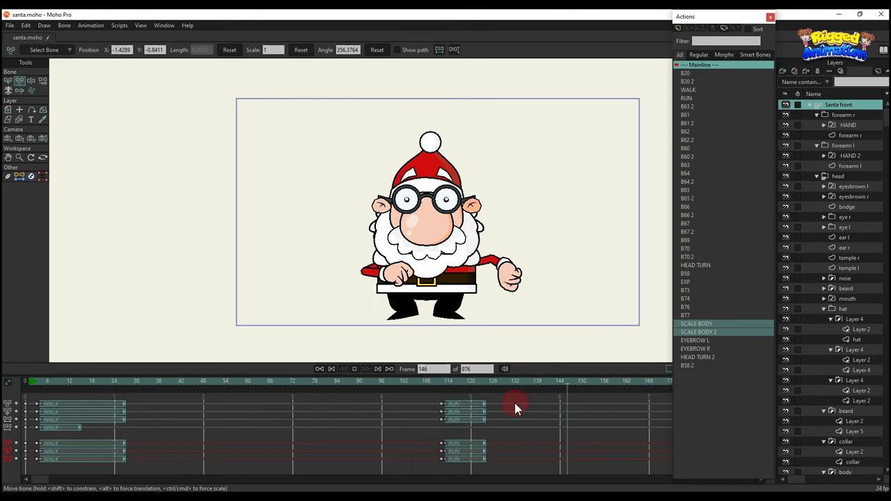
Stop playback, delete the WALK and RUN action clips from the Santa front timeline, and return to frame 0.
key("space")
left_click_drag(530, 464, 3, 315)
left_click(56, 382)
key("Delete")
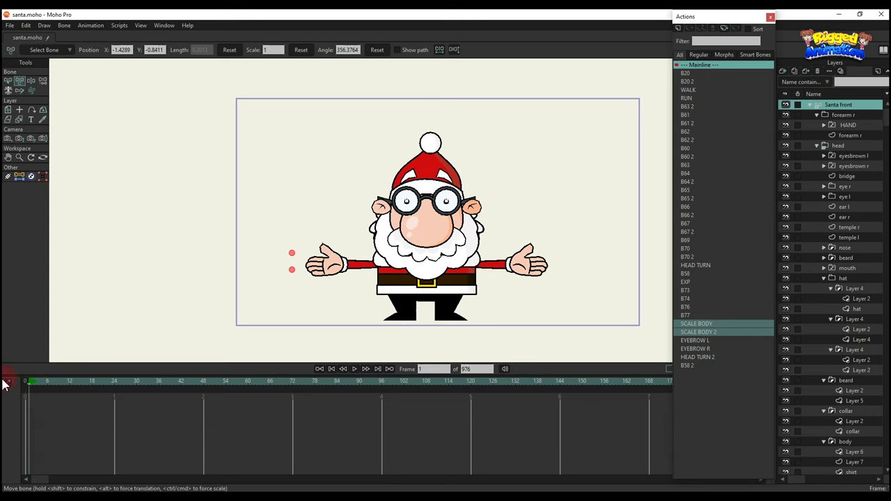
left_click(26, 381)
Collapse and hide the Santa front layer, and show and select the Santa 3/4 layer.
left_click(809, 105)
left_click(785, 105)
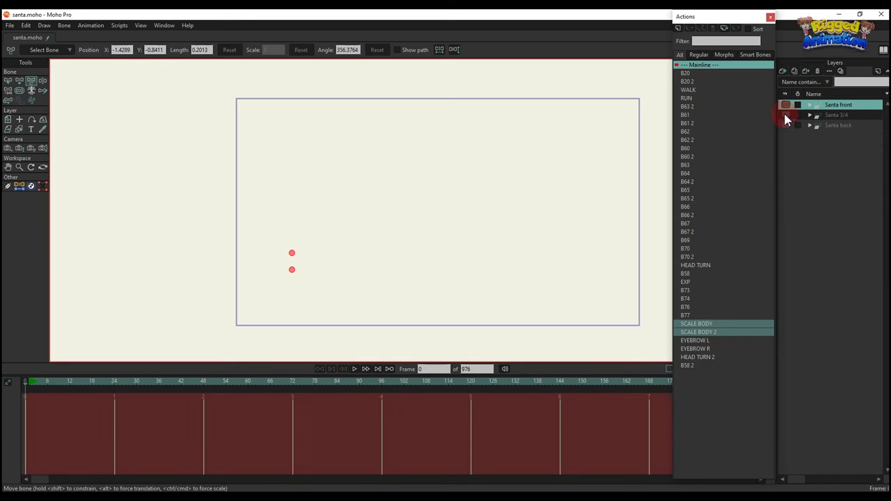
left_click(785, 114)
left_click(841, 115)
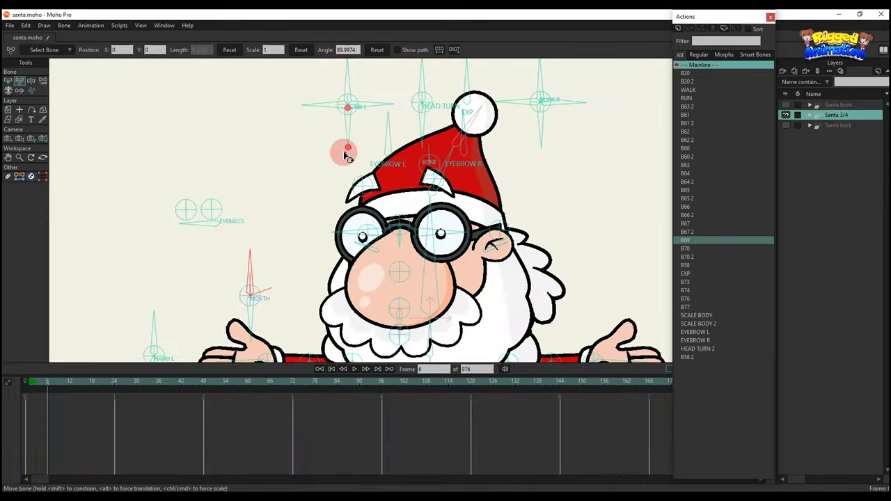
Rotate the BLINK L control bones one by one at frame 6 to test the eyelid, resetting the angle after each.
scroll(346, 151, "down", 2)
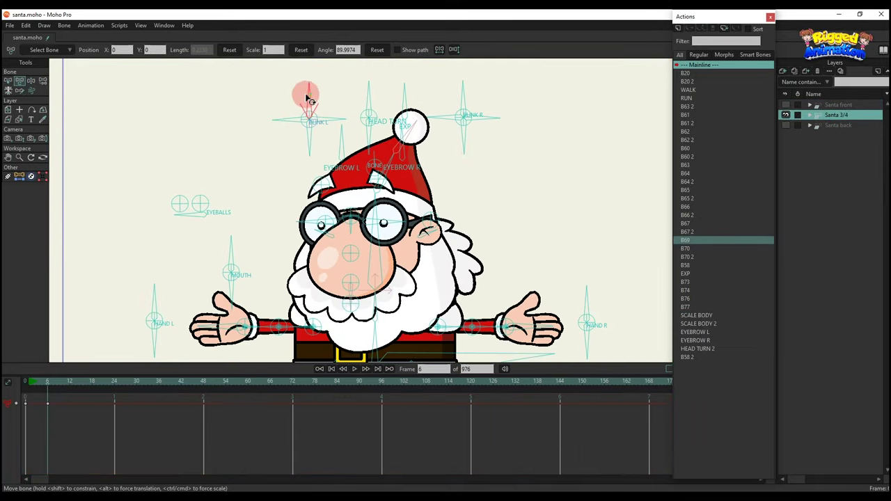
left_click_drag(306, 96, 339, 61)
left_click(382, 50)
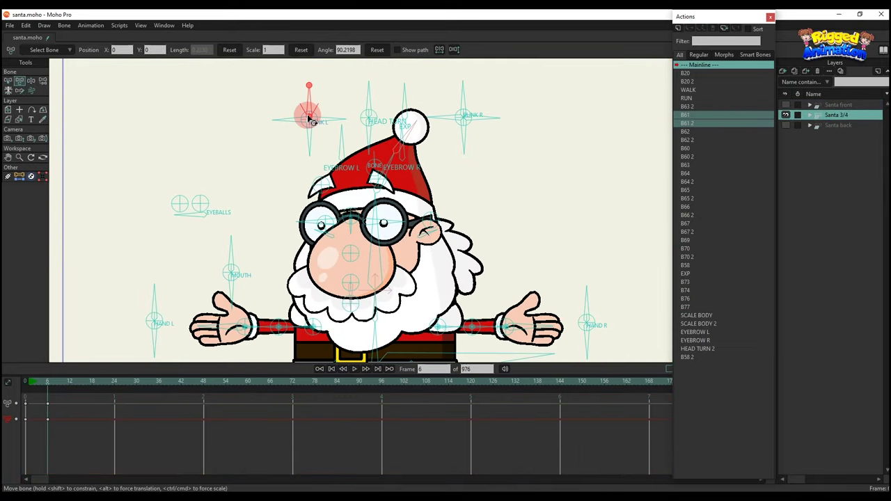
left_click_drag(291, 119, 320, 173)
left_click(380, 52)
left_click_drag(310, 144, 378, 64)
left_click(378, 53)
left_click_drag(331, 126, 330, 149)
left_click(378, 52)
Rotate the HEAD TURN bone and the BLINK R control bones to test their poses, resetting the angle after each.
left_click_drag(371, 96, 499, 124)
left_click(382, 52)
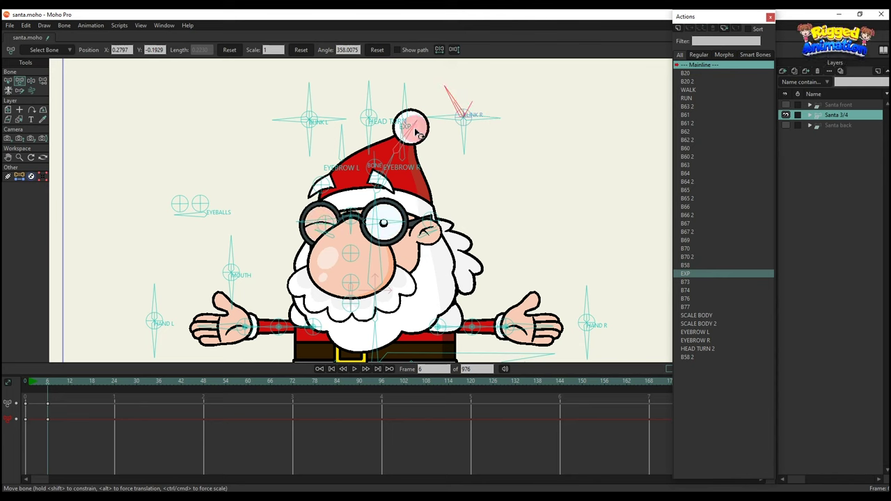
left_click(382, 51)
left_click_drag(451, 108, 535, 115)
left_click(377, 52)
left_click(377, 53)
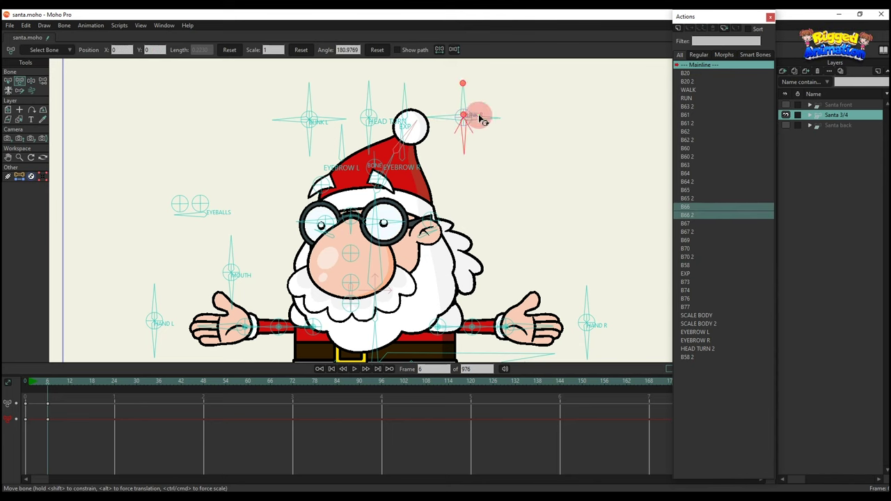
left_click_drag(480, 116, 469, 172)
left_click(378, 54)
Rotate the EYEBROW L and EYEBROW R bones and move the EYEBALLS controls to test the eye expressions.
scroll(420, 132, "down", 1)
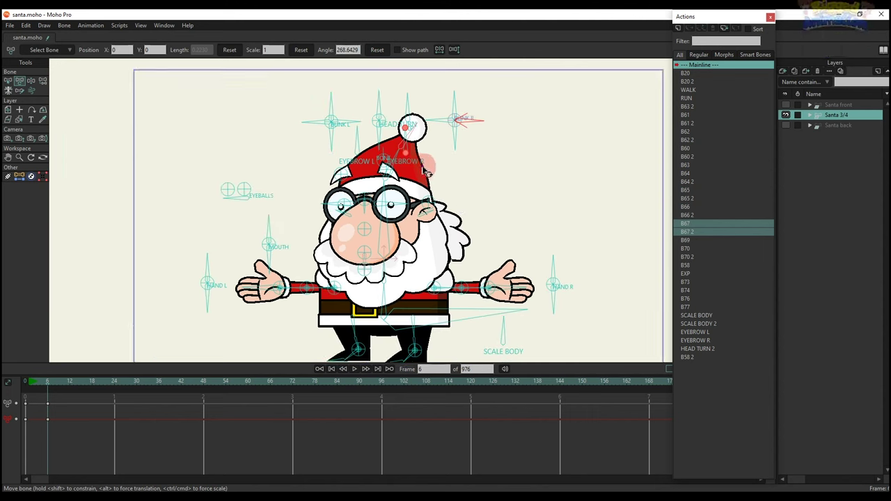
scroll(426, 170, "up", 1)
left_click_drag(302, 136, 346, 127)
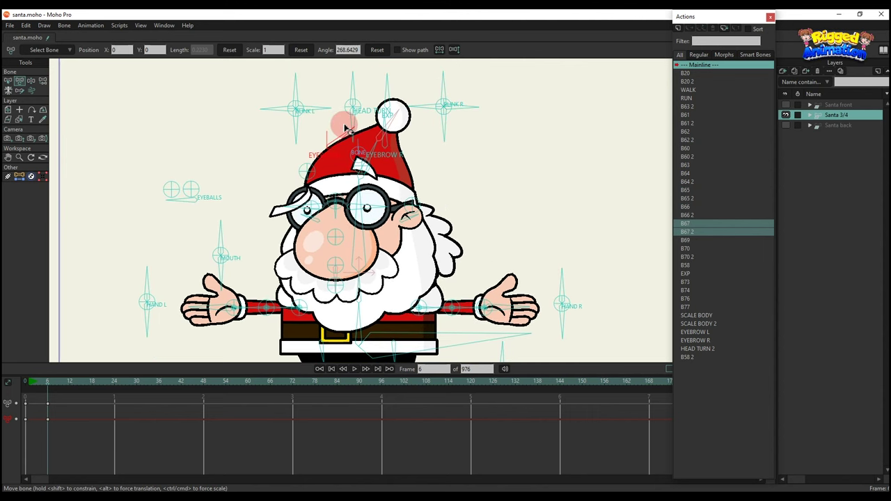
left_click_drag(358, 165, 353, 135)
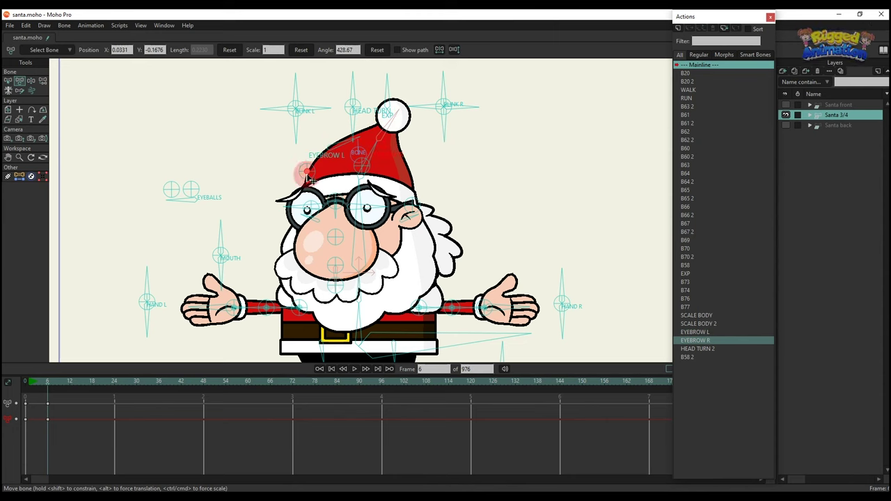
left_click_drag(200, 205, 170, 189)
left_click(170, 192)
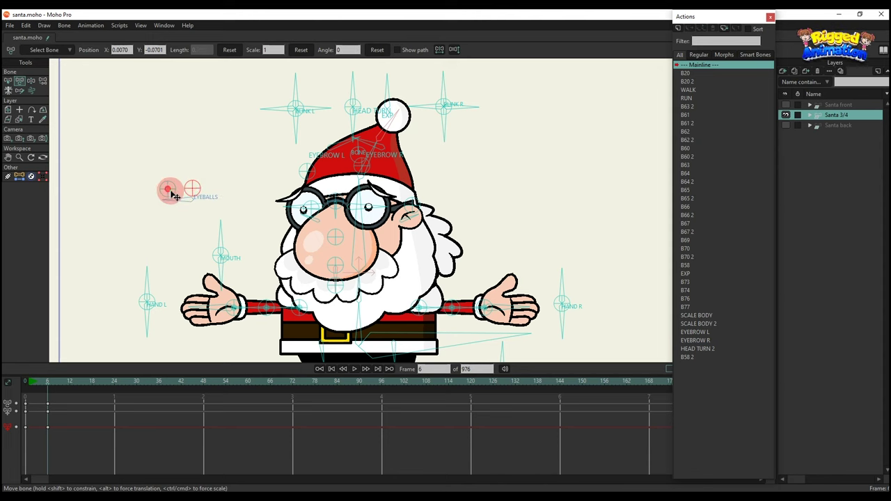
Rotate the MOUTH control bones to test the mouth shapes and delete all the facial test keyframes.
left_click_drag(229, 237, 258, 267)
scroll(277, 265, "down", 2)
left_click_drag(313, 261, 317, 250)
left_click_drag(84, 435, 3, 346)
key("Delete")
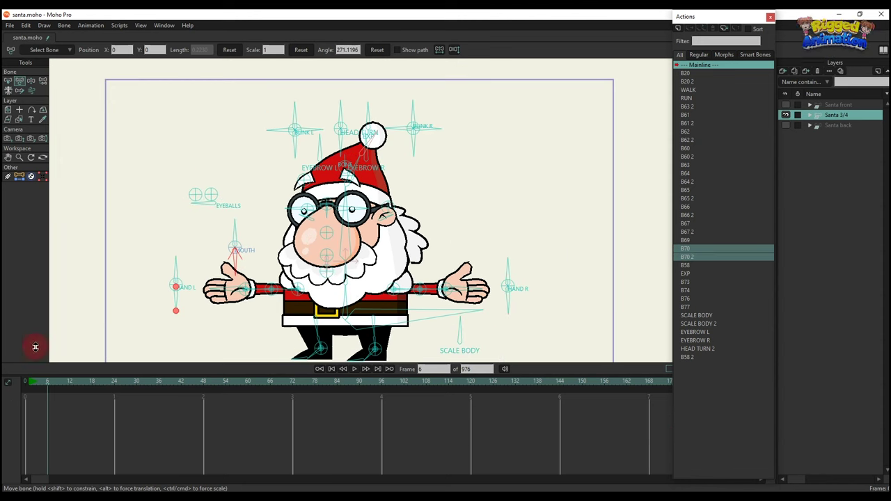
Rotate the HAND L and HAND R control bones to switch hand poses and bend the HAND R side's arm down to the hip.
left_click_drag(311, 306, 305, 264)
scroll(211, 254, "up", 2)
mouse_move(163, 221)
left_mouse_down()
mouse_move(177, 228)
mouse_move(170, 215)
left_mouse_up()
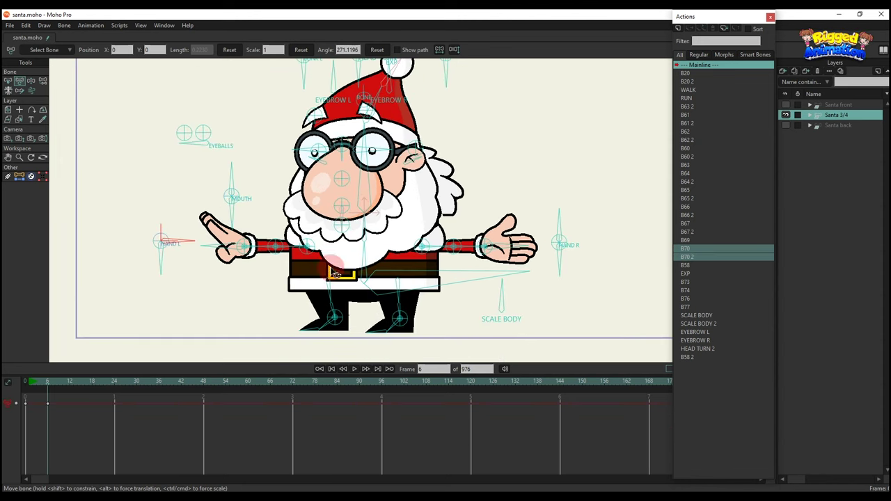
left_click_drag(559, 223, 489, 275)
scroll(471, 257, "up", 2)
left_click_drag(599, 270, 477, 245)
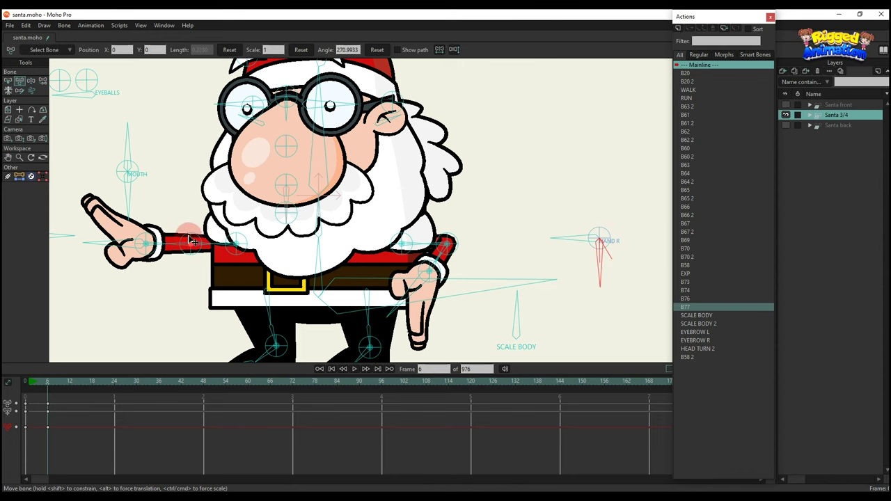
Bend the HAND L side's arm down behind the waist, rotate the lower HAND L bone, and delete the test keyframes.
left_click_drag(192, 240, 234, 308)
scroll(224, 289, "down", 1)
scroll(192, 276, "up", 2)
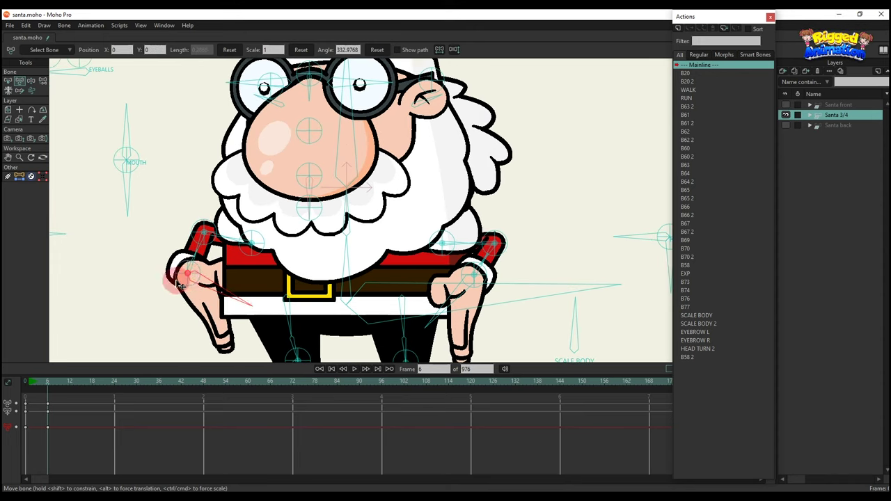
left_click_drag(177, 282, 278, 270)
scroll(208, 291, "down", 2)
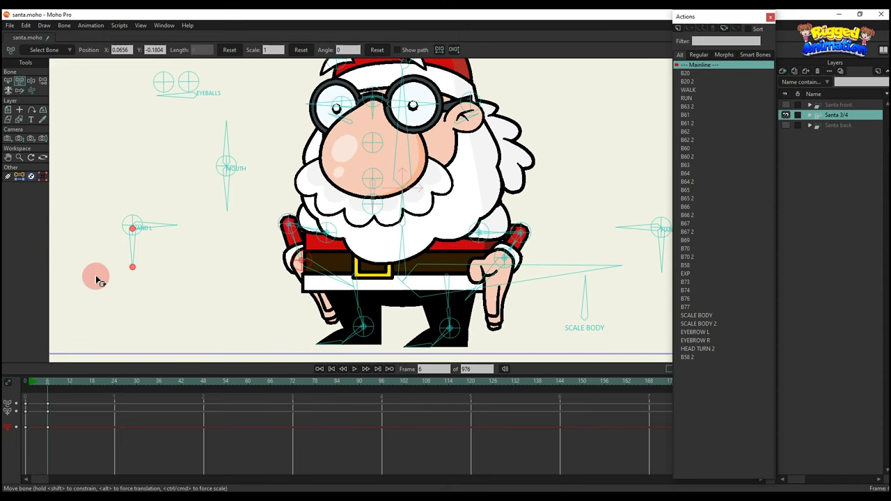
left_click_drag(132, 256, 209, 214)
left_click_drag(85, 434, 4, 341)
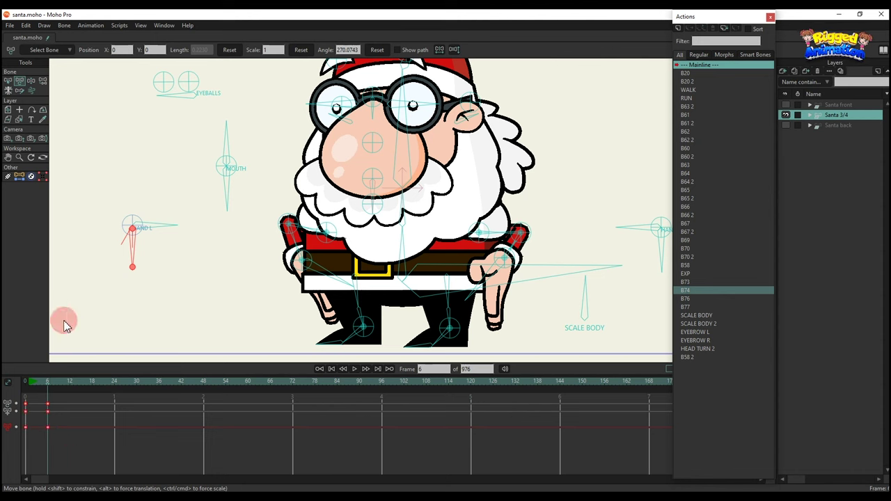
key("Delete")
Move the hip bone and rotate the SCALE BODY bone to test the body, deleting the test keyframes after each.
scroll(411, 277, "down", 1)
left_click_drag(411, 279, 373, 245)
scroll(382, 263, "down", 1)
left_click_drag(92, 442, 3, 365)
key("Delete")
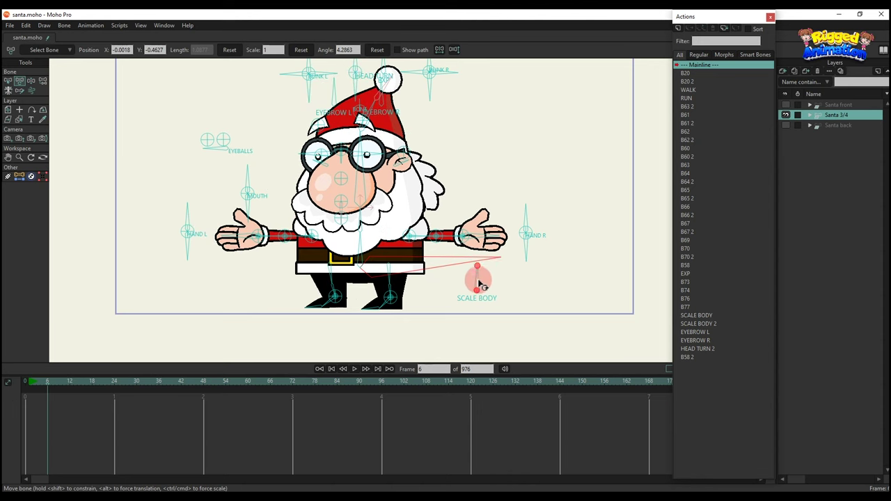
left_click_drag(479, 282, 526, 292)
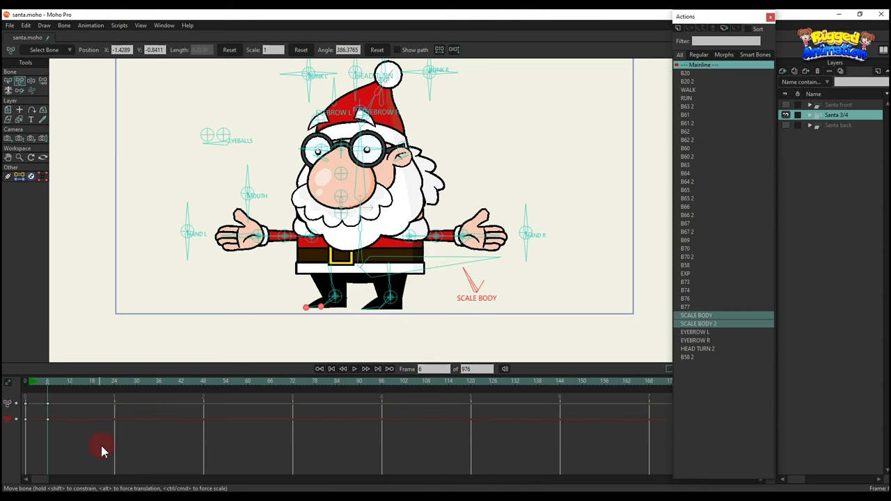
key("Delete")
Shift the hip bone sideways at frame 8 to bend the legs and play the resulting movement.
scroll(381, 288, "down", 4)
scroll(379, 282, "up", 4)
key("Right")
key("Right")
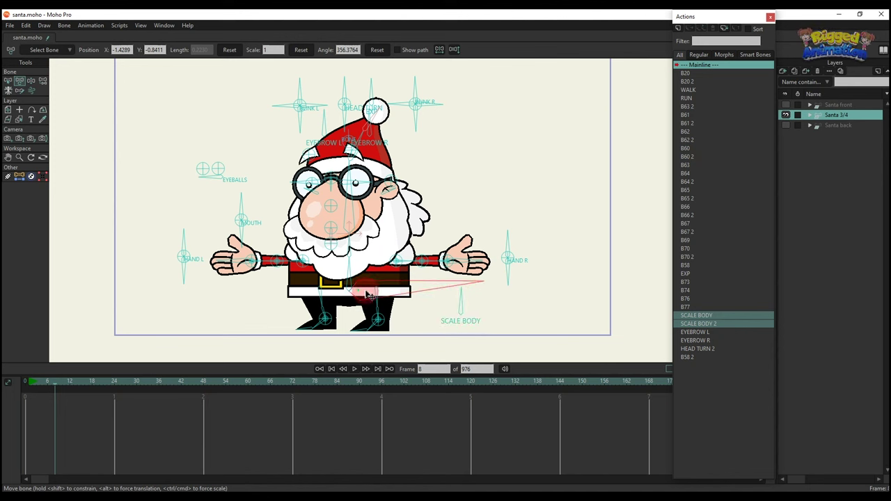
left_click_drag(367, 294, 308, 292)
key("space")
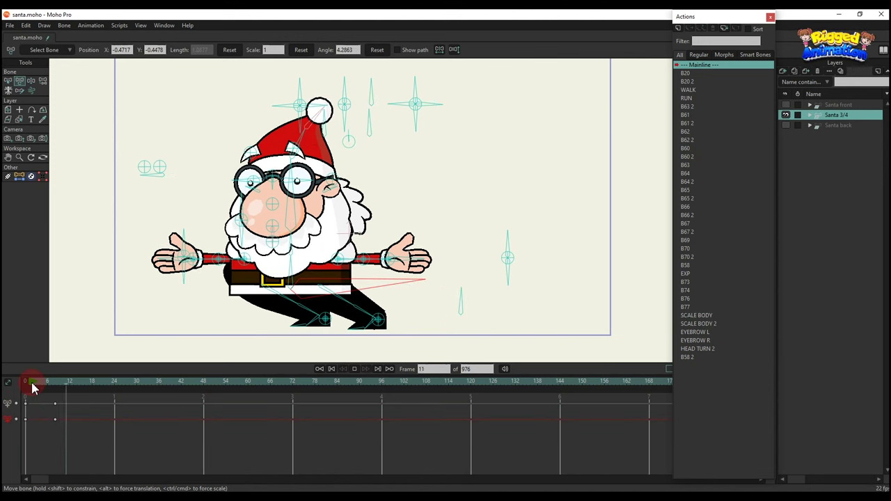
key("space")
Insert the WALK action at frame 6 and the RUN action at frame 99 of the Santa 3/4 timeline, playing each cycle.
left_click(47, 381)
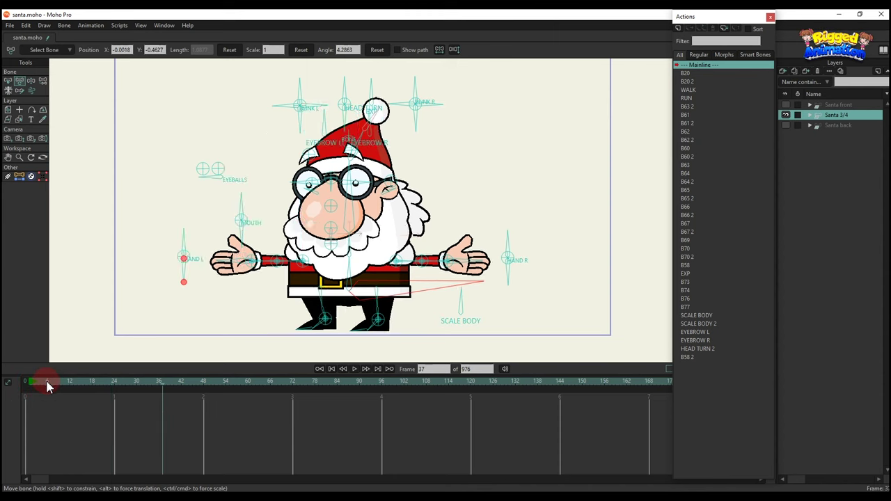
scroll(378, 286, "down", 3)
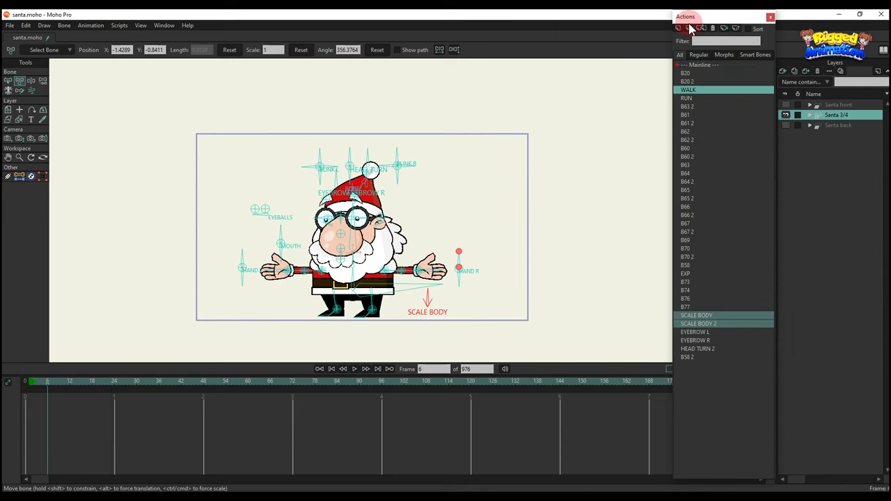
left_click_drag(172, 294, 52, 397)
key("space")
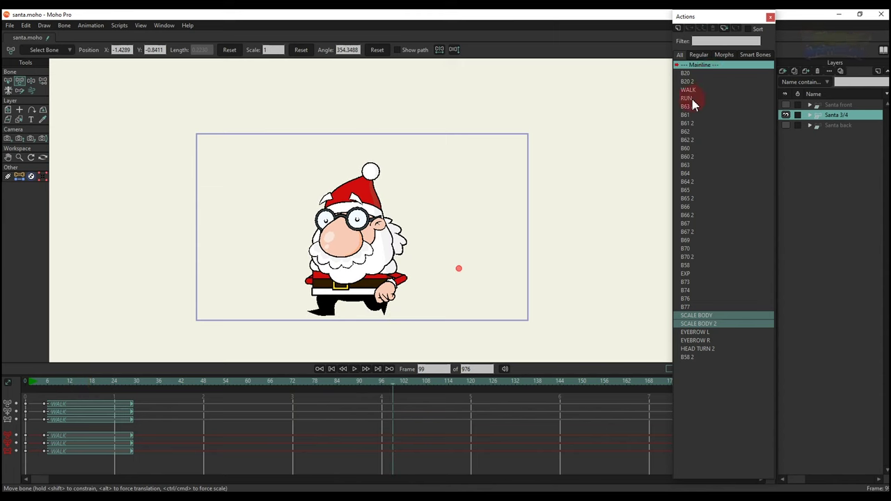
left_click(689, 29)
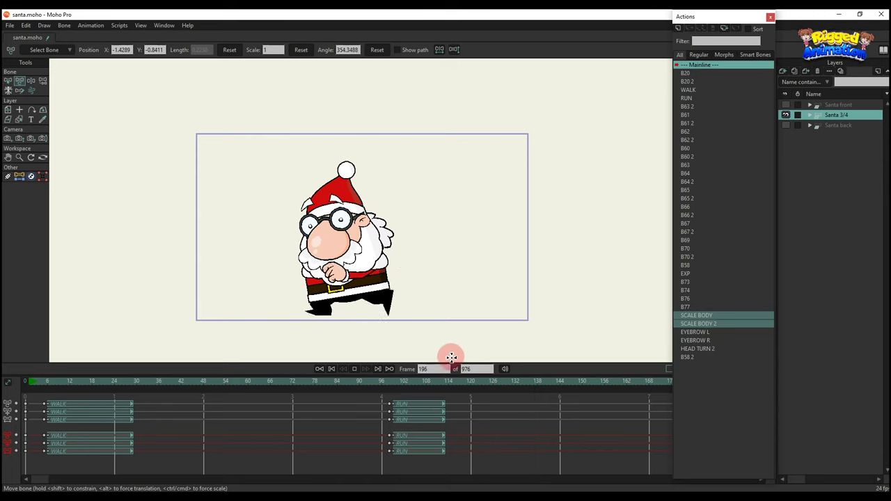
Delete all WALK and RUN action clips from the Santa 3/4 timeline and go to frame 5.
left_click_drag(213, 479, 8, 455)
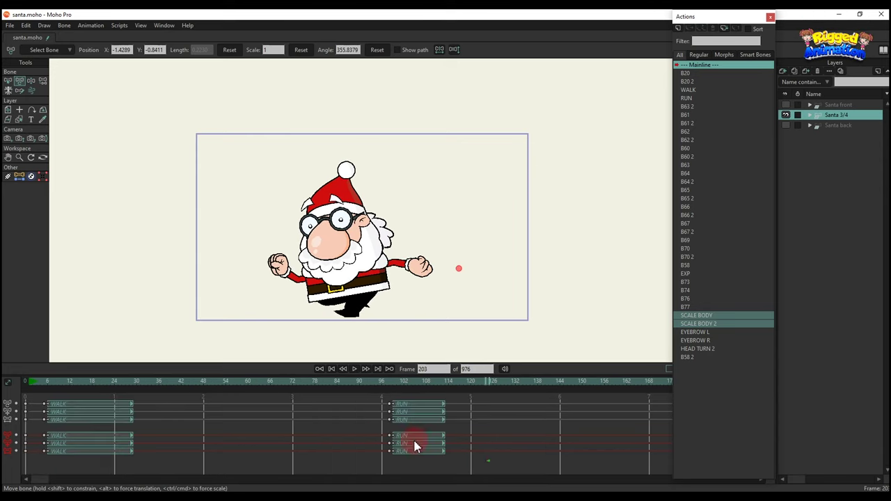
left_click_drag(488, 460, 2, 307)
left_click(43, 382)
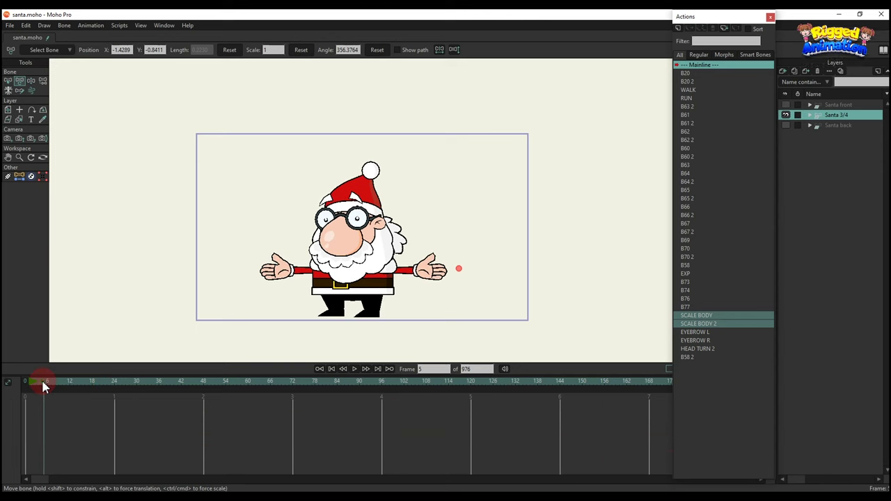
Hide the Santa 3/4 layer, and show and select the Santa back layer.
left_click(785, 114)
left_click(784, 125)
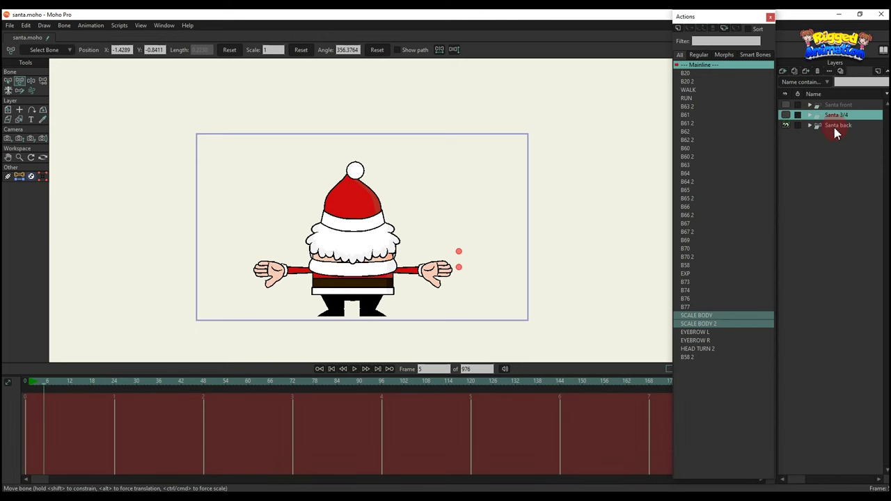
left_click(835, 125)
Rotate the back view's HEAD TURN bone at frame 5 to test the head turn and reset its angle.
left_click_drag(317, 243, 327, 247)
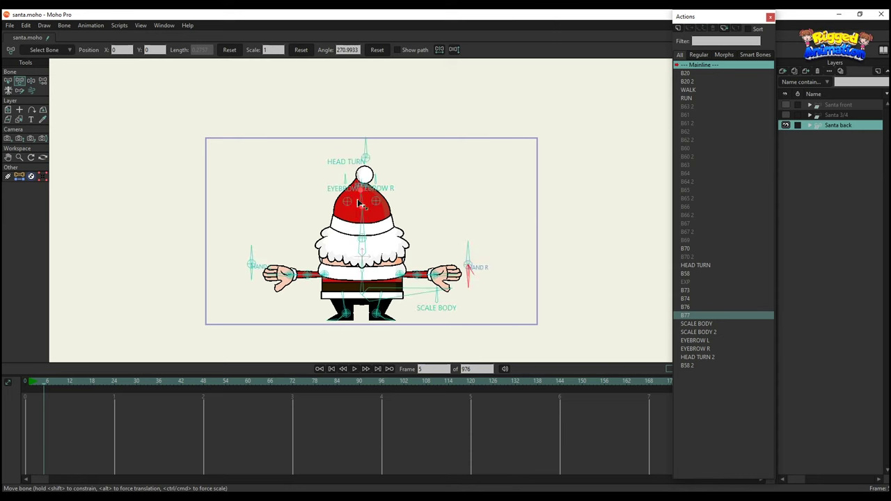
scroll(367, 142, "up", 1)
left_click_drag(367, 145, 369, 78)
scroll(374, 128, "down", 1)
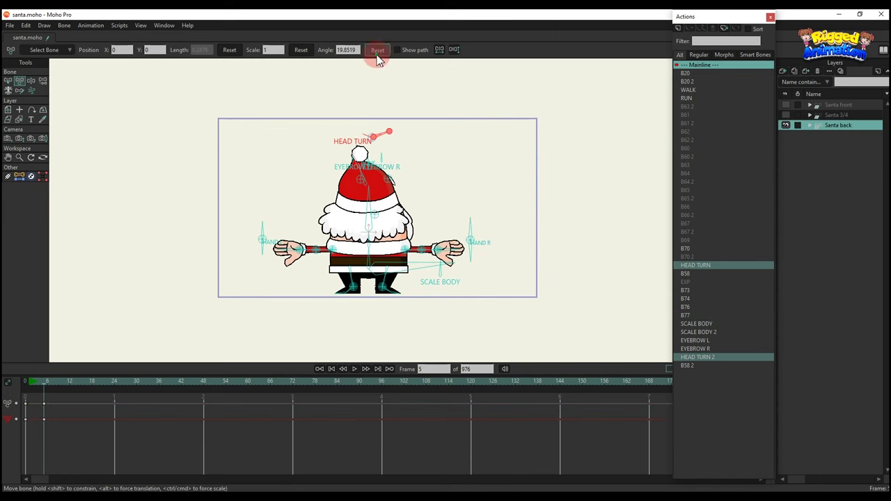
left_click(376, 50)
scroll(354, 160, "up", 1)
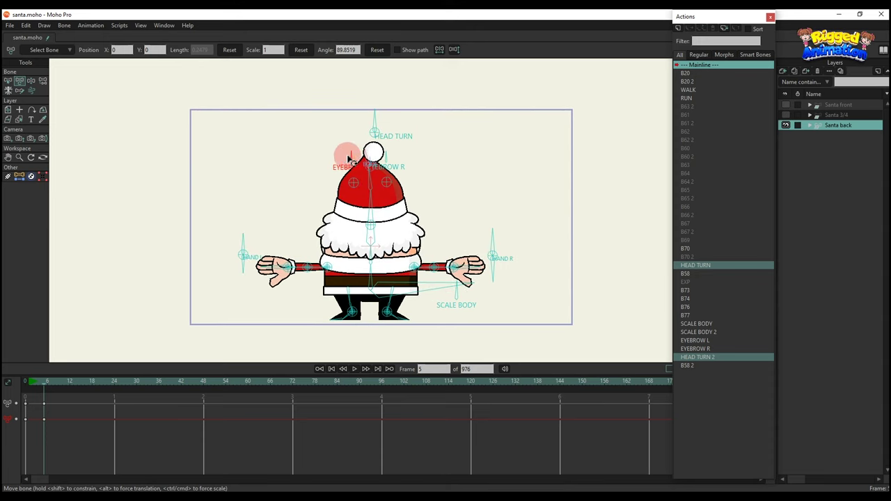
Test the back view's eyebrow bones and the head bone, and delete the test keyframes.
left_click(391, 159)
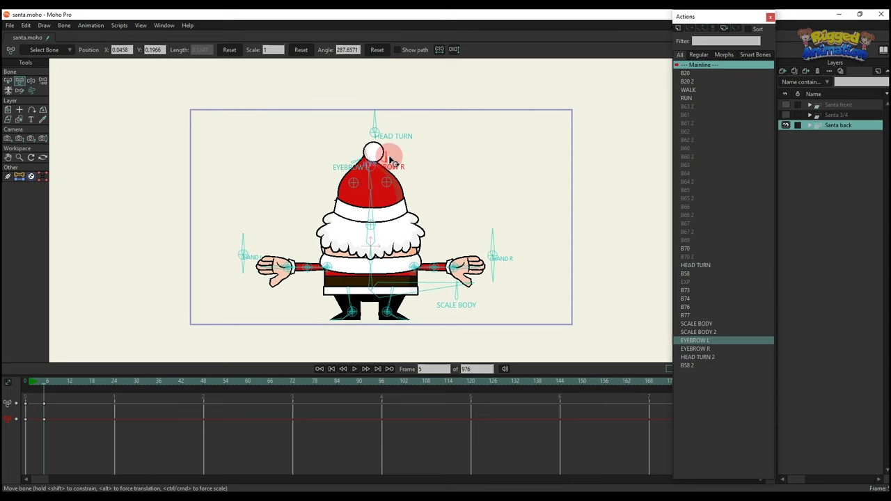
left_click(372, 169)
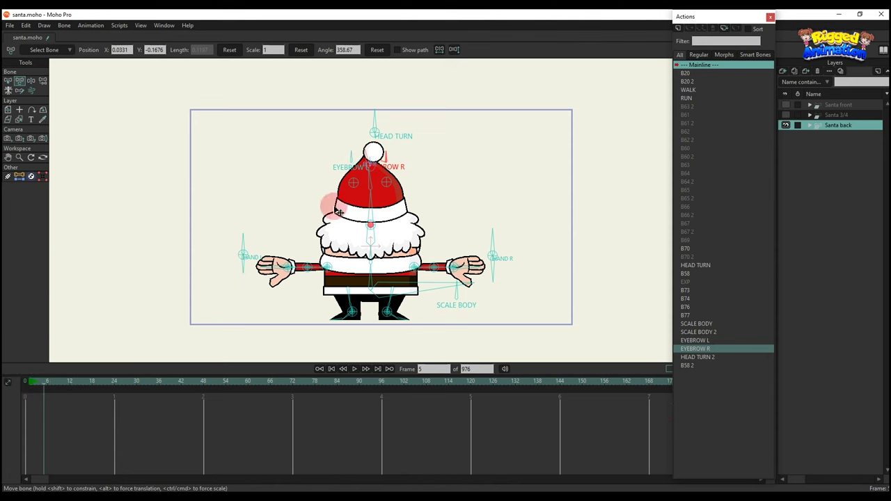
scroll(348, 197, "up", 1)
left_click_drag(375, 197, 365, 202)
left_click(25, 419)
key("Delete")
Tilt the back view's torso bone and rotate the upper HAND L bone to change the hand pose.
mouse_move(361, 270)
left_mouse_down()
mouse_move(356, 256)
mouse_move(367, 261)
left_mouse_up()
left_click(199, 261)
scroll(202, 223, "up", 2)
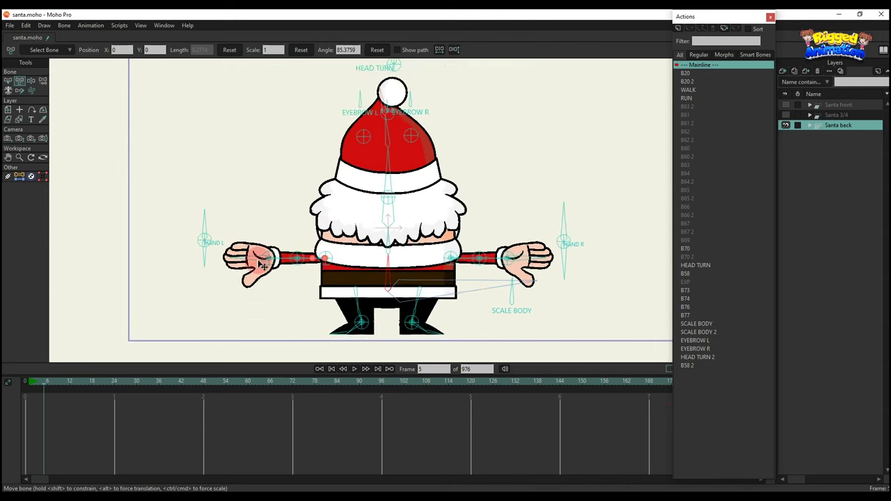
left_click_drag(198, 217, 255, 259)
scroll(310, 251, "down", 1)
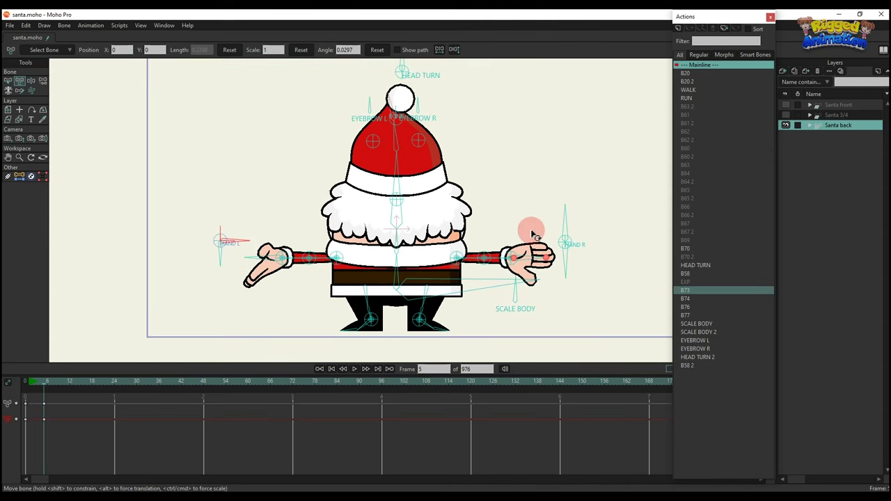
Bend the back view's right-hand arm in to the waist and rotate the HAND R bones to change that hand's pose and layering.
left_click_drag(609, 238, 527, 197)
left_click(533, 257)
scroll(529, 260, "up", 2)
left_click_drag(470, 265, 456, 282)
left_click_drag(516, 225, 381, 319)
scroll(446, 295, "up", 1)
scroll(386, 322, "down", 1)
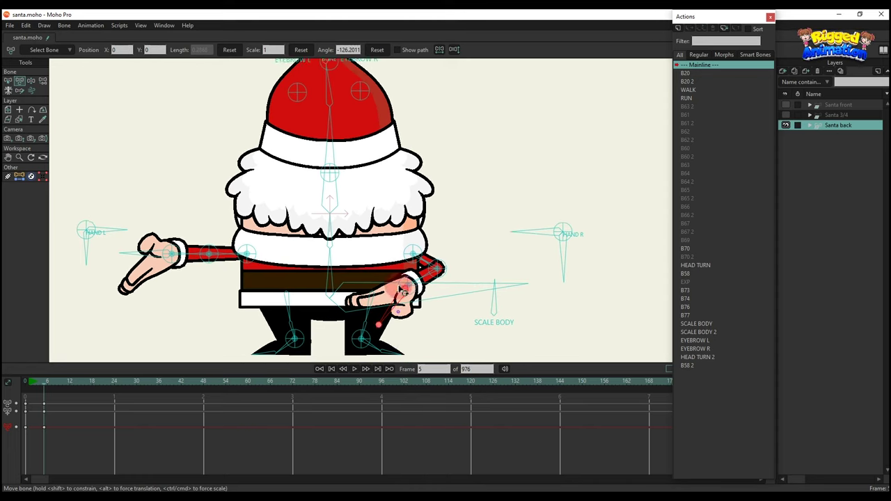
left_click(572, 228)
left_click_drag(512, 209, 681, 213)
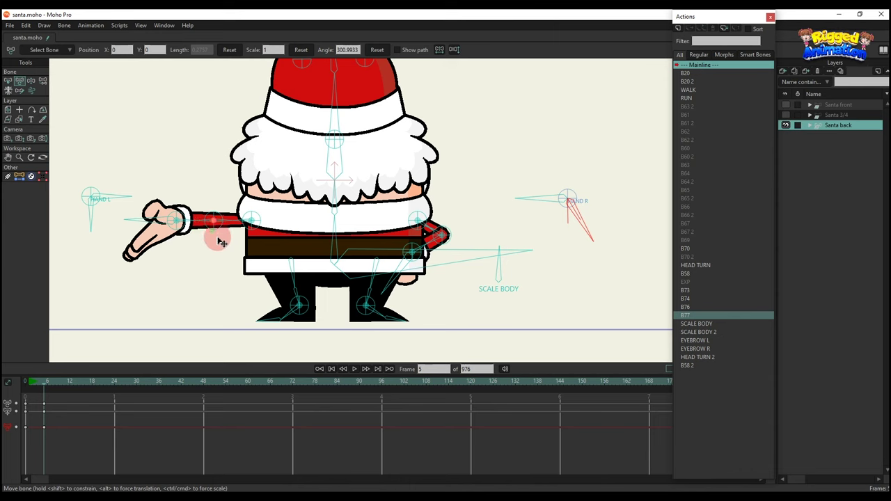
Bend the opposite arm in to the waist and rotate the lower HAND L and HAND R bones so both hands show over the belt.
left_click_drag(220, 241, 282, 269)
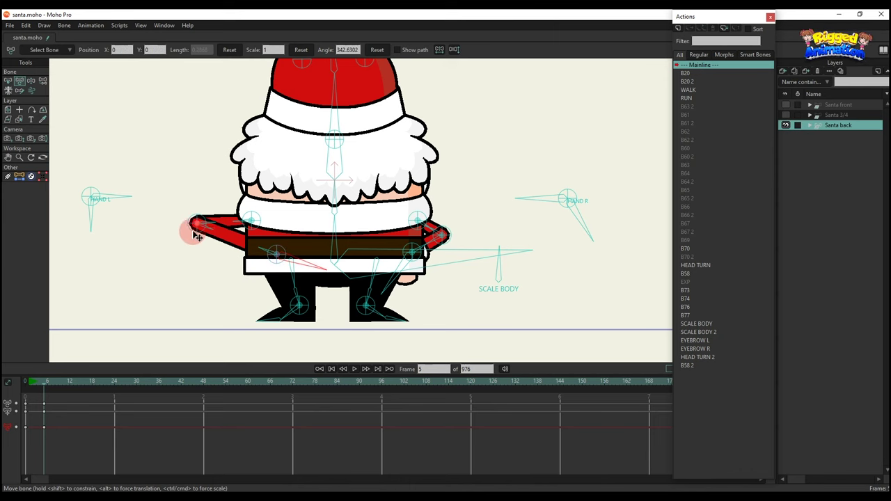
left_click_drag(197, 236, 302, 276)
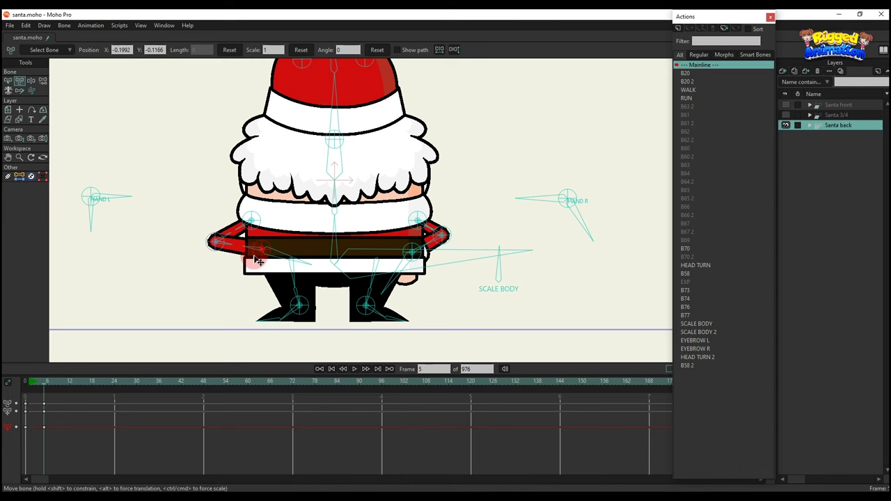
left_click_drag(576, 230, 454, 242)
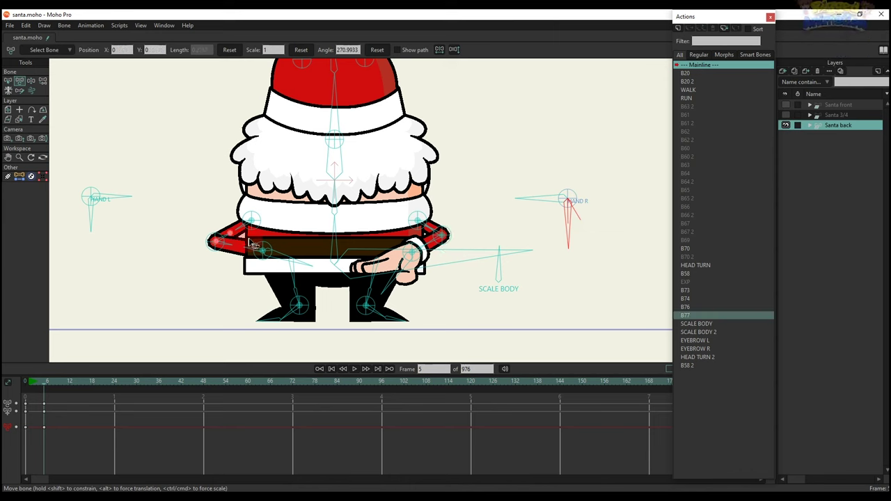
left_click_drag(269, 249, 118, 236)
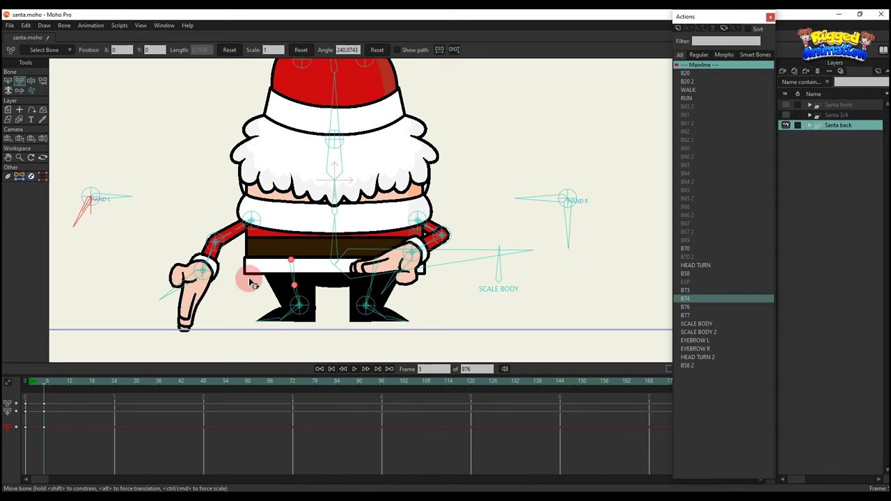
left_click_drag(216, 275, 276, 278)
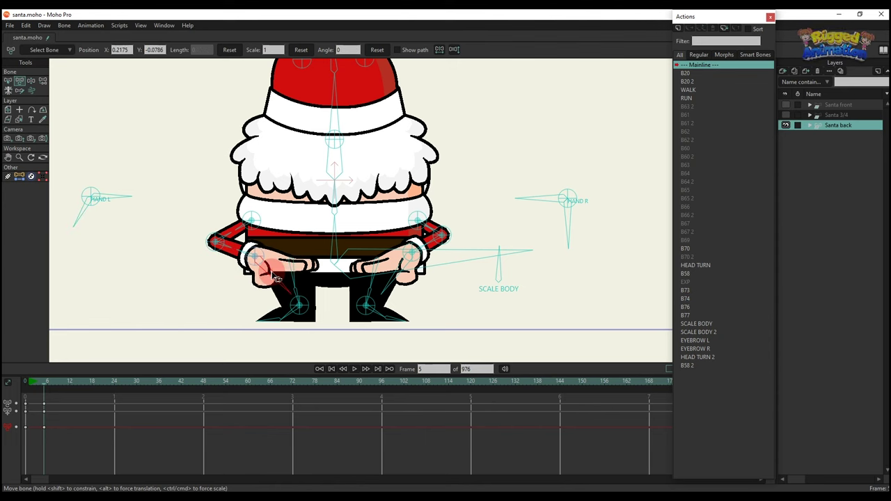
left_click_drag(87, 217, 34, 220)
scroll(326, 281, "down", 2)
left_click_drag(343, 281, 388, 275)
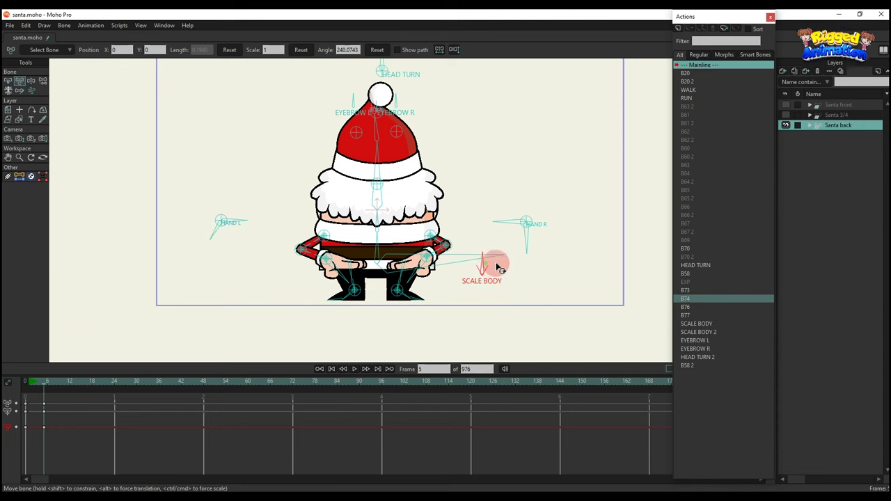
Rotate the back view's SCALE BODY bone to test the body scaling, and delete all the test keyframes.
left_click_drag(499, 268, 531, 278)
left_click(125, 432)
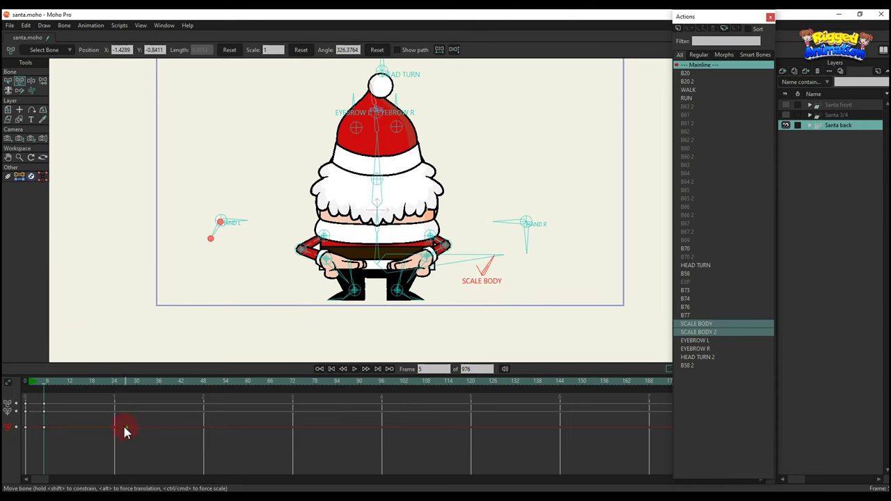
left_click_drag(124, 427, 26, 398)
key("Delete")
Insert the WALK action into the main timeline at frame 5 and play the back view's walk cycle.
scroll(371, 249, "down", 2)
left_click_drag(374, 249, 341, 281)
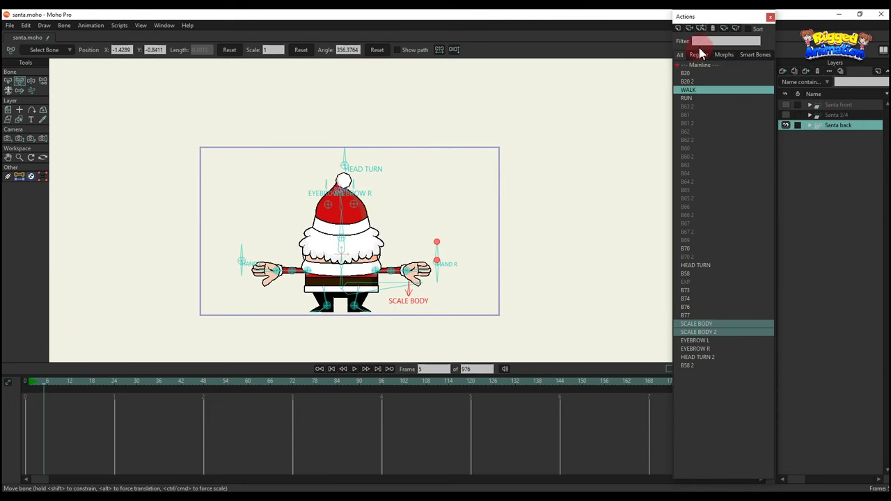
left_click(688, 29)
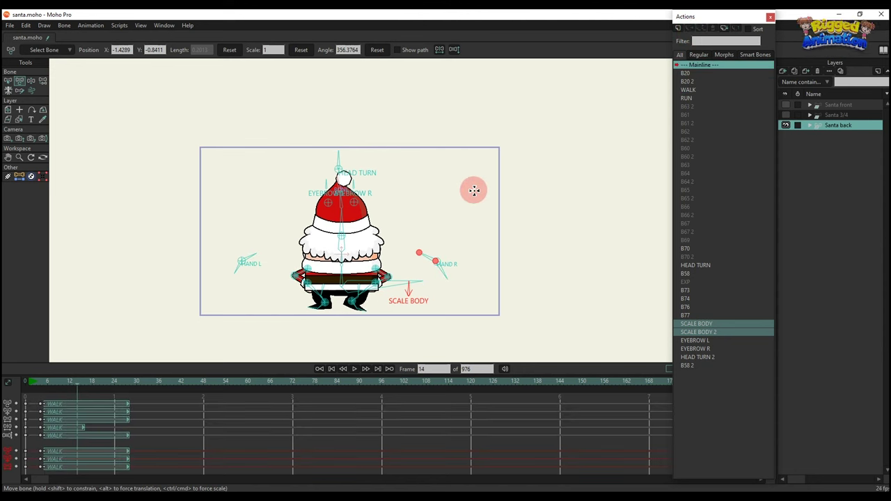
key("space")
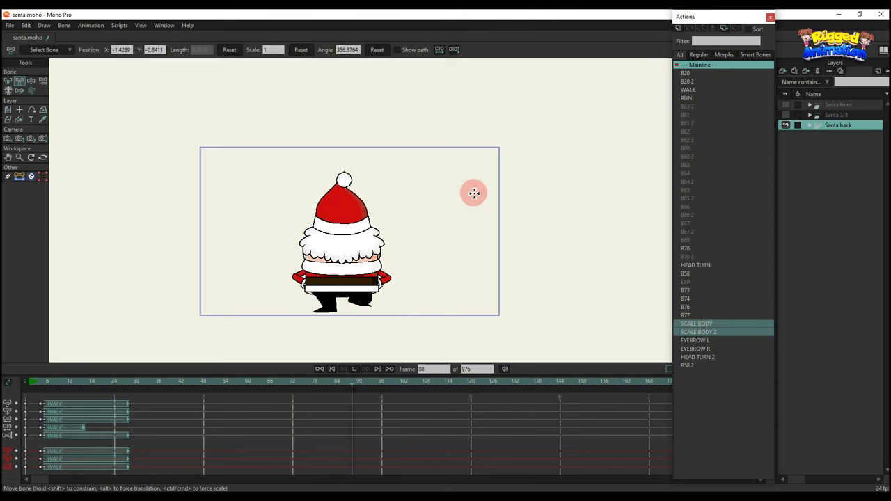
key("space")
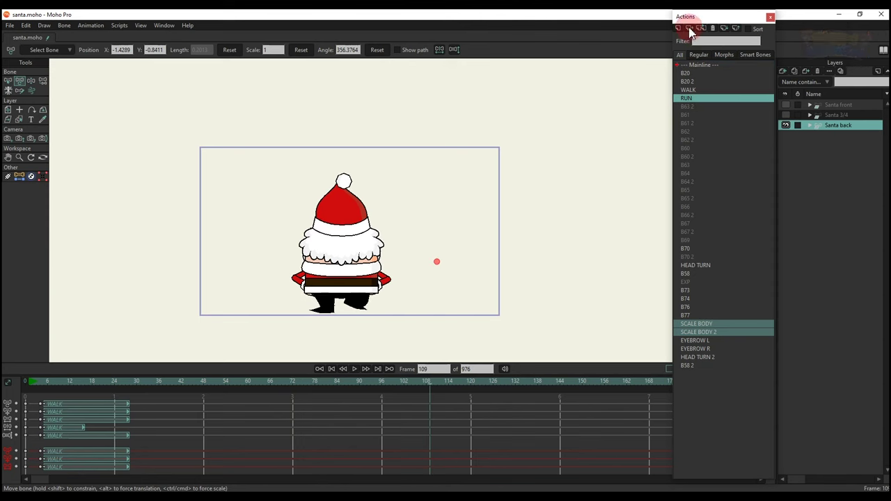
Insert the RUN action at frame 109, play it, and delete all the walk and run keyframes.
left_click(688, 31)
key("space")
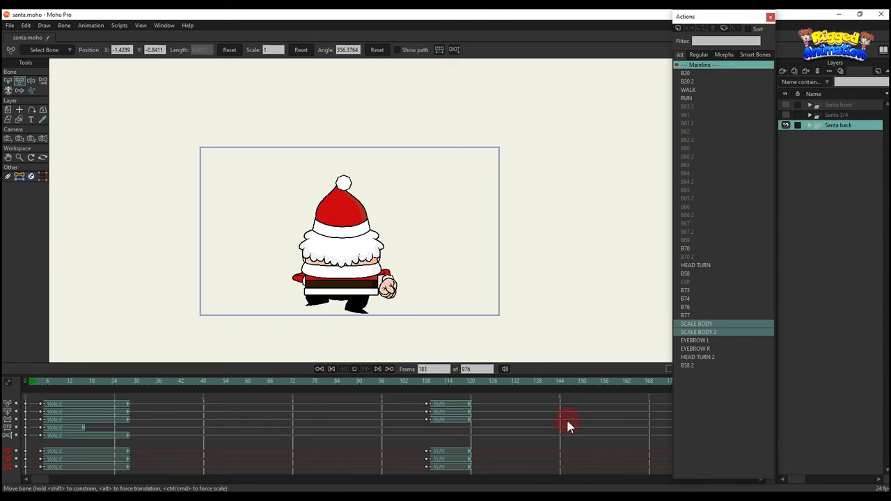
left_click_drag(552, 462, 32, 349)
key("Delete")
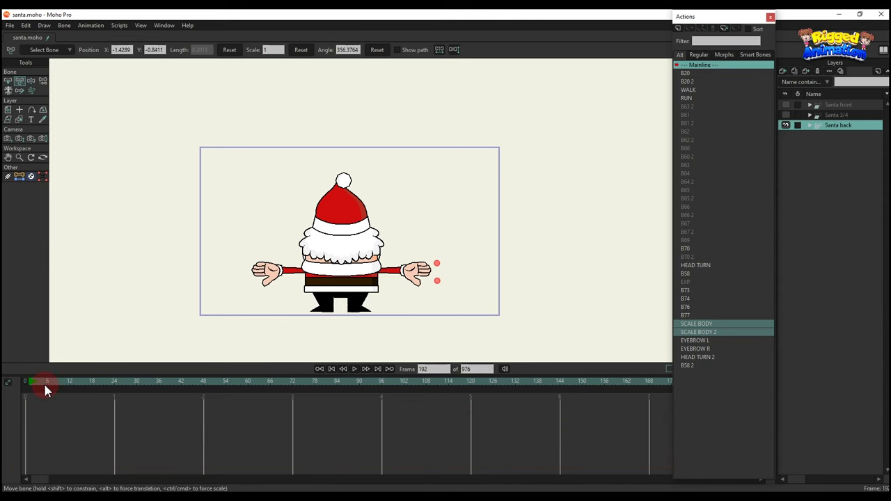
Move the back view's main body bone sideways to the right at frame 5 and play back the resulting body shift.
scroll(372, 252, "up", 2)
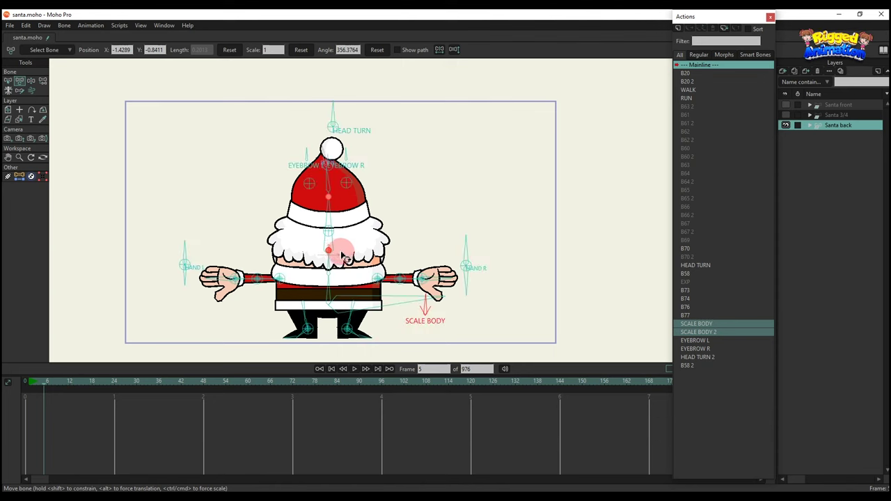
scroll(340, 252, "up", 1)
left_click_drag(338, 316, 422, 319)
key("space")
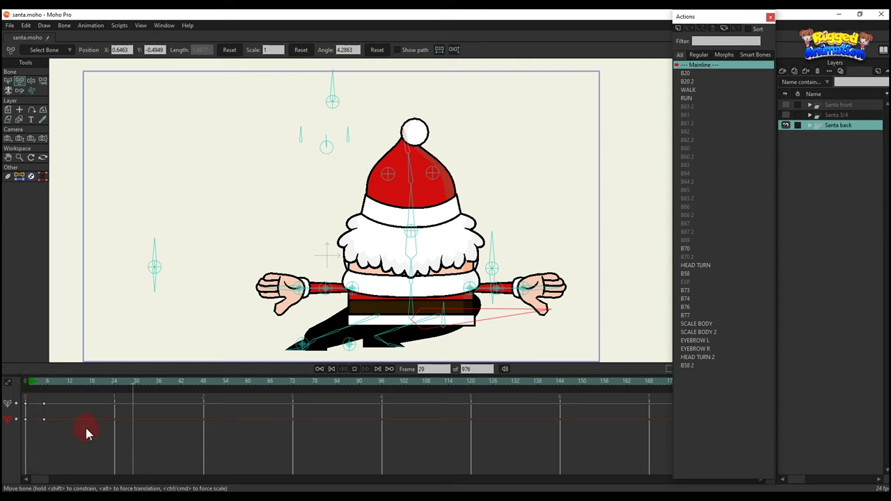
key("space")
left_click(58, 384)
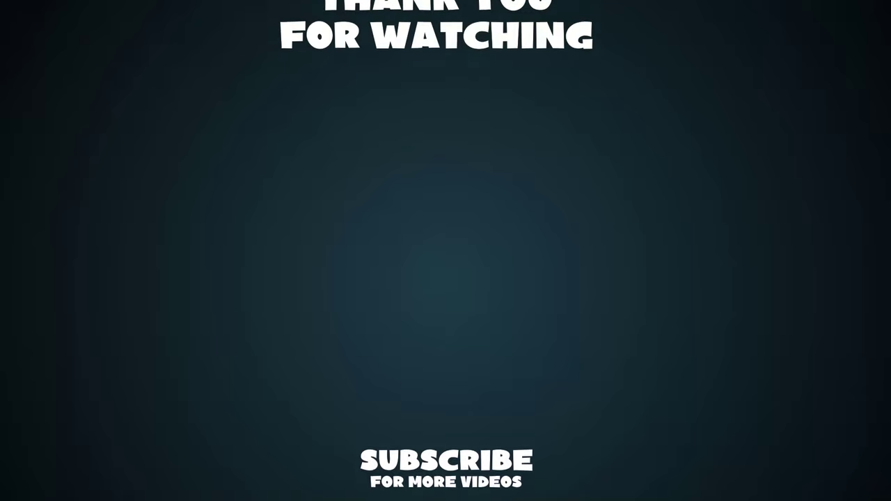